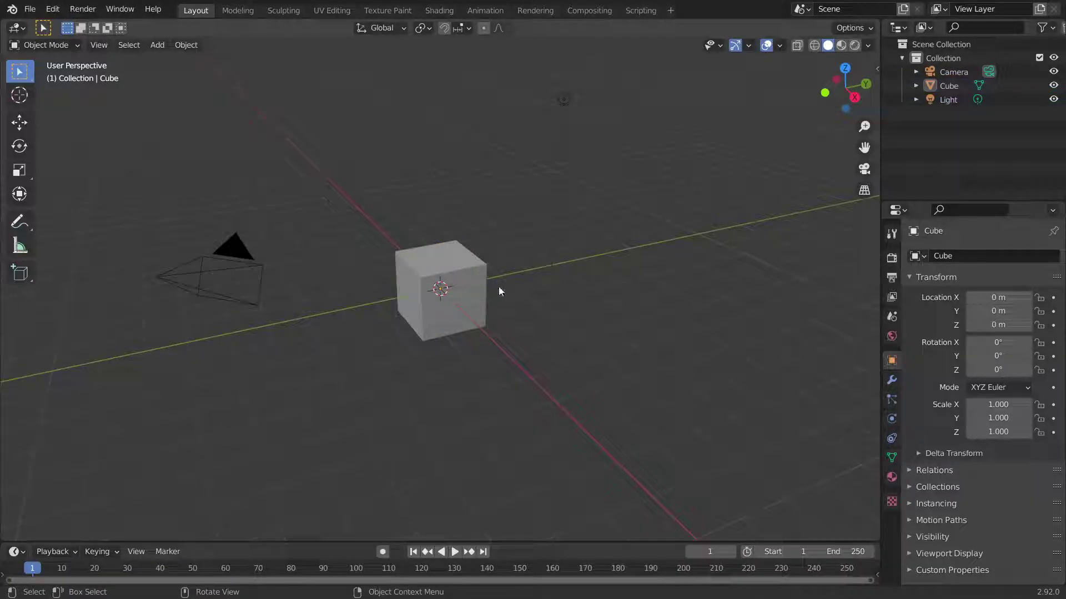
Add a Quick Smoke setup to the default cube.
{"action": "left_click", "coordinate": [476, 289]}
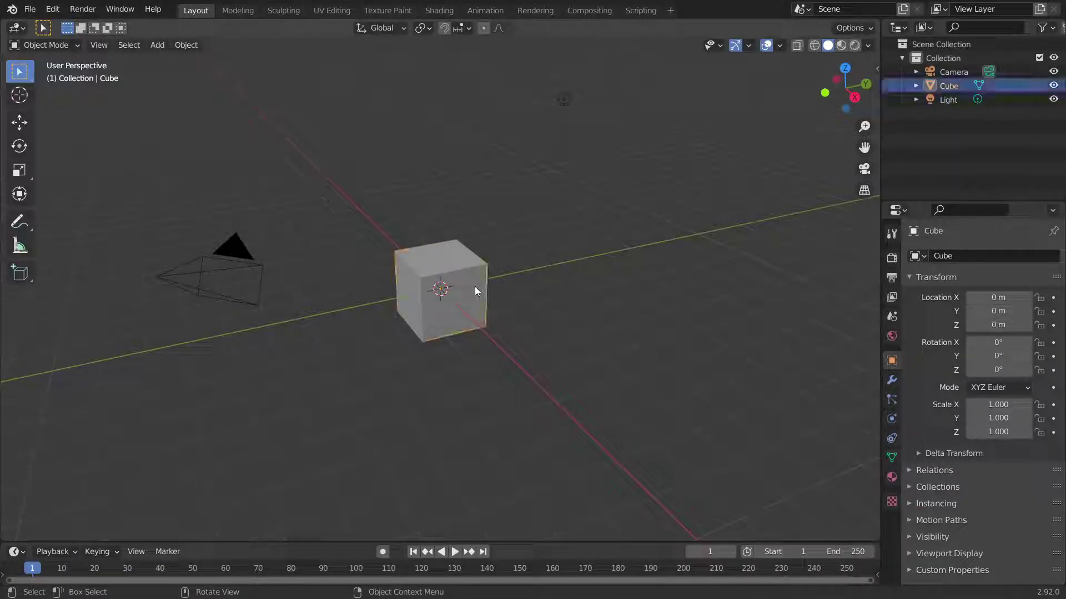
{"action": "key", "text": "F3"}
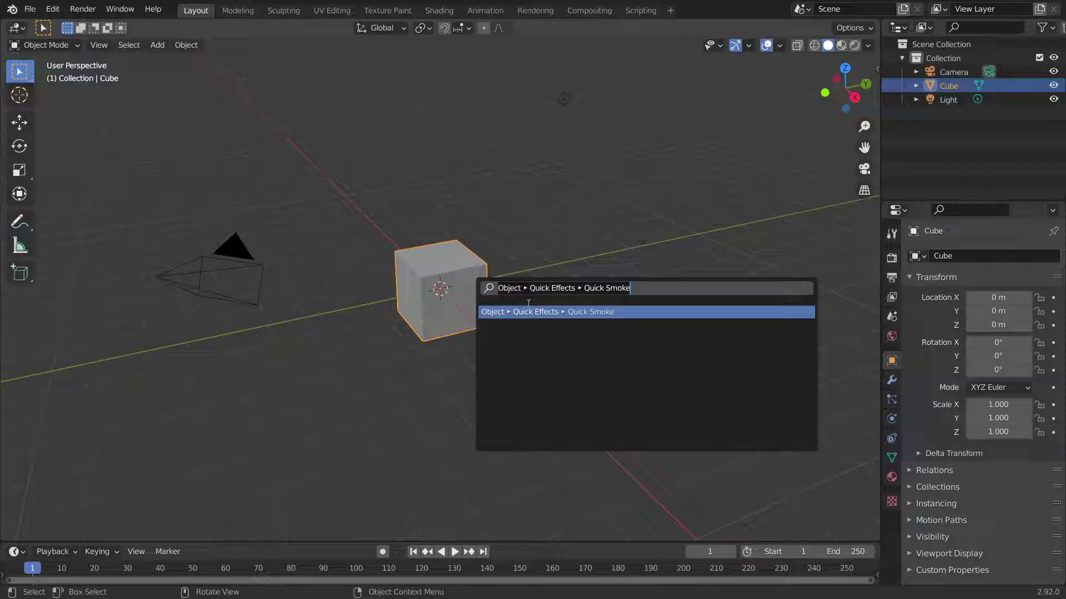
{"action": "key", "text": "Return"}
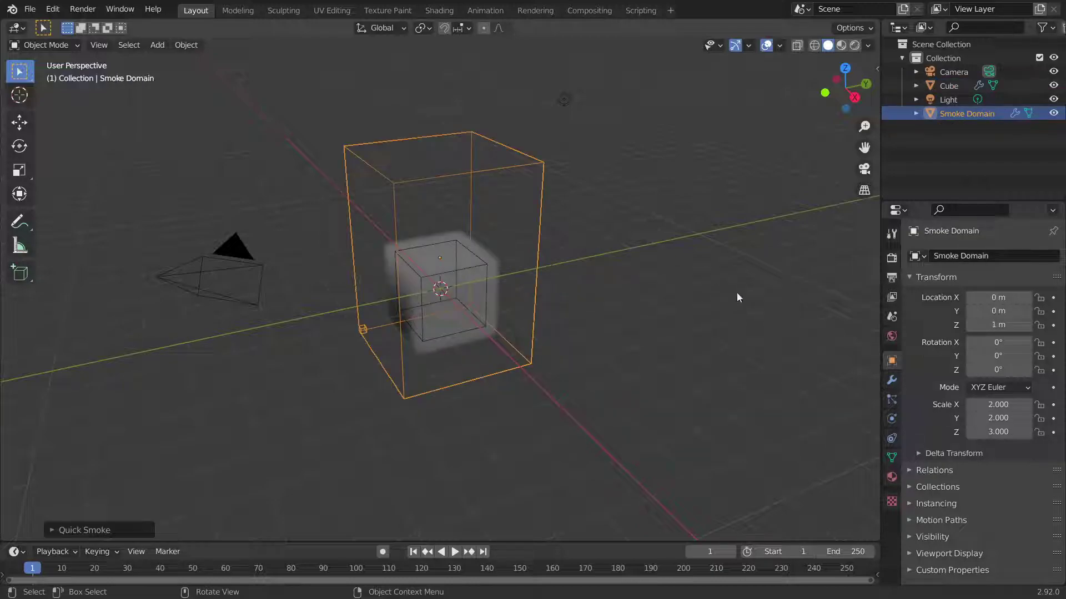
Check that the new Smoke Domain's fluid domain type is Gas, then reselect the cube.
{"action": "middle_click_drag", "start_coordinate": [737, 292], "coordinate": [700, 273]}
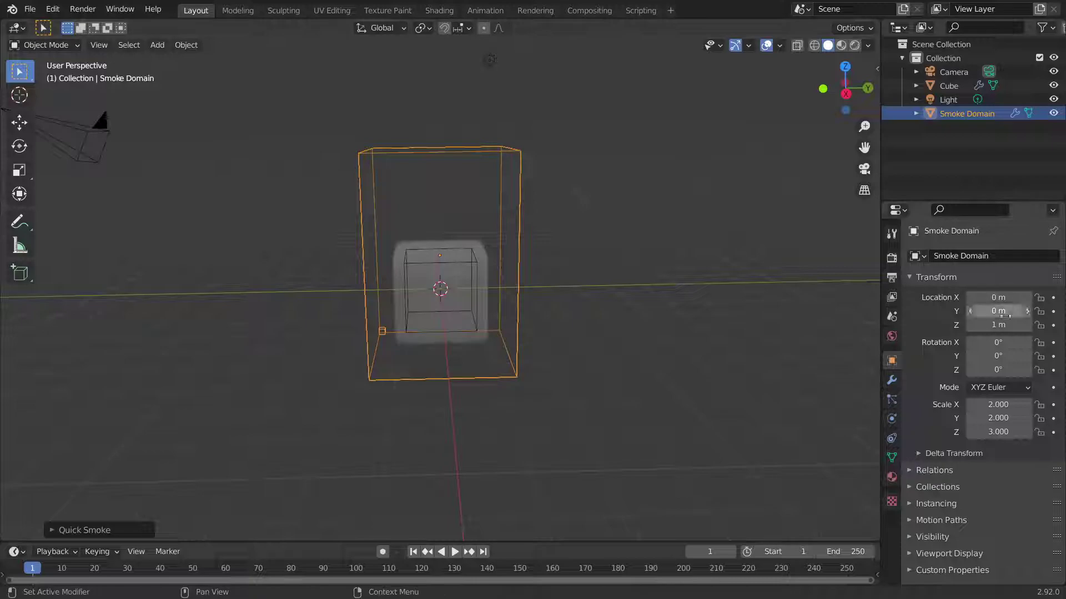
{"action": "key", "text": "alt+a"}
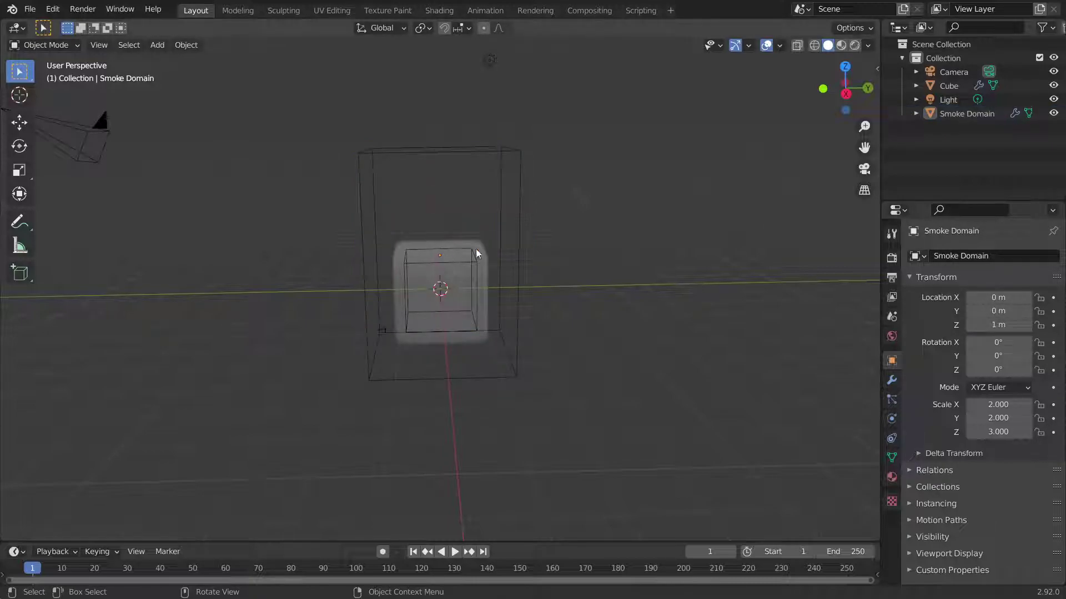
{"action": "left_click", "coordinate": [979, 115]}
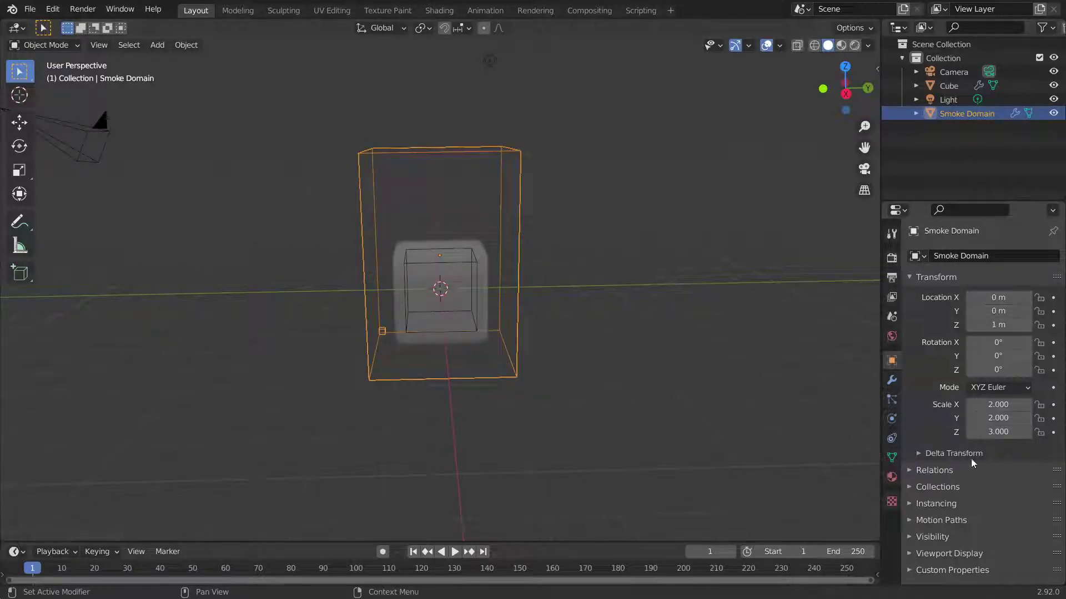
{"action": "left_click", "coordinate": [892, 420]}
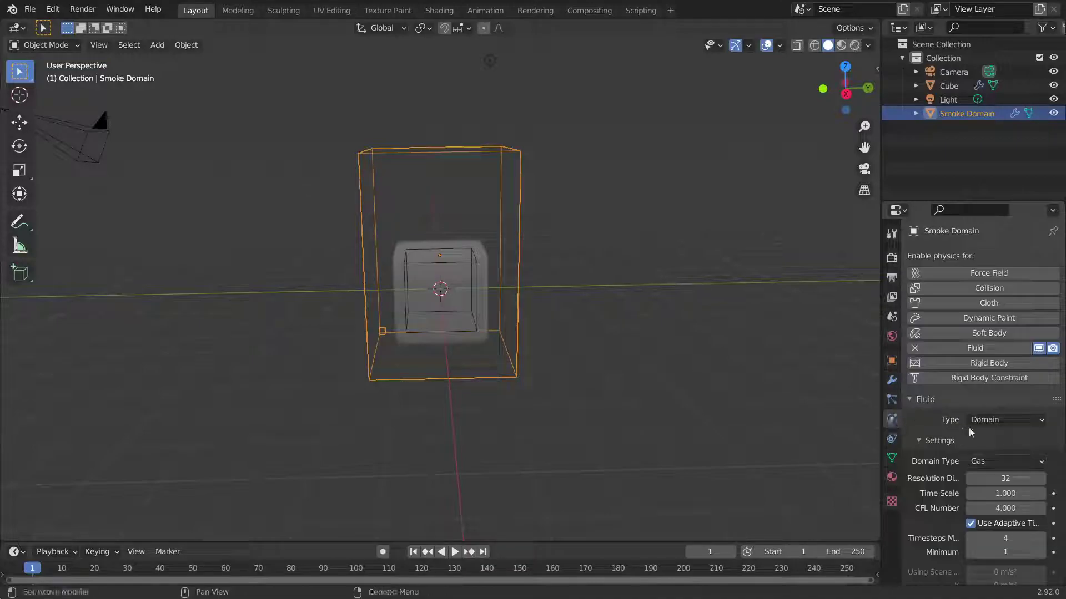
{"action": "scroll", "coordinate": [987, 445], "scroll_direction": "down", "scroll_amount": 1}
{"action": "left_click", "coordinate": [988, 443]}
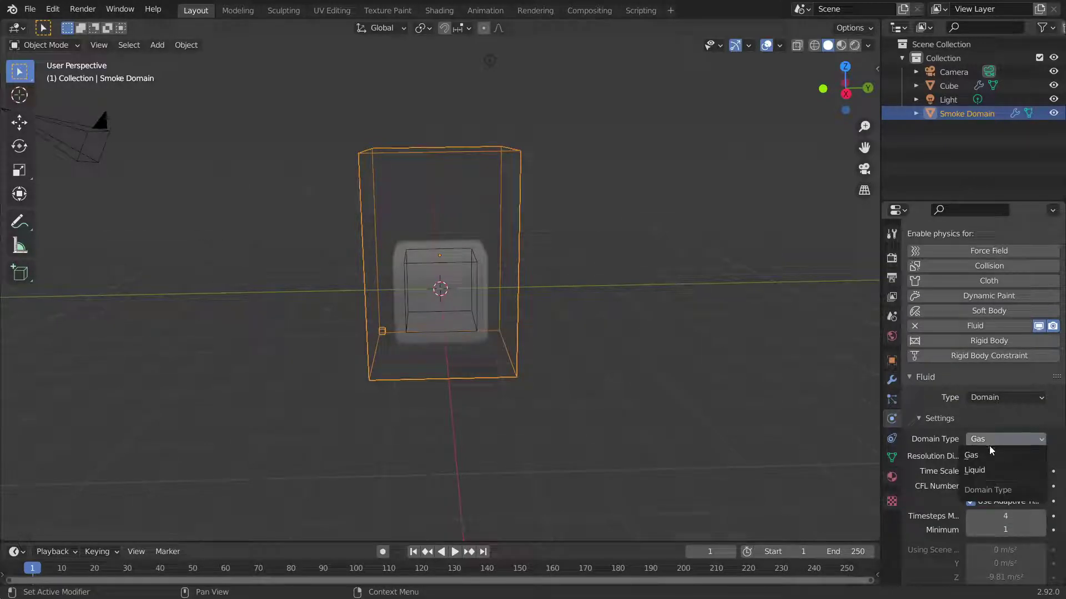
{"action": "left_click", "coordinate": [447, 268]}
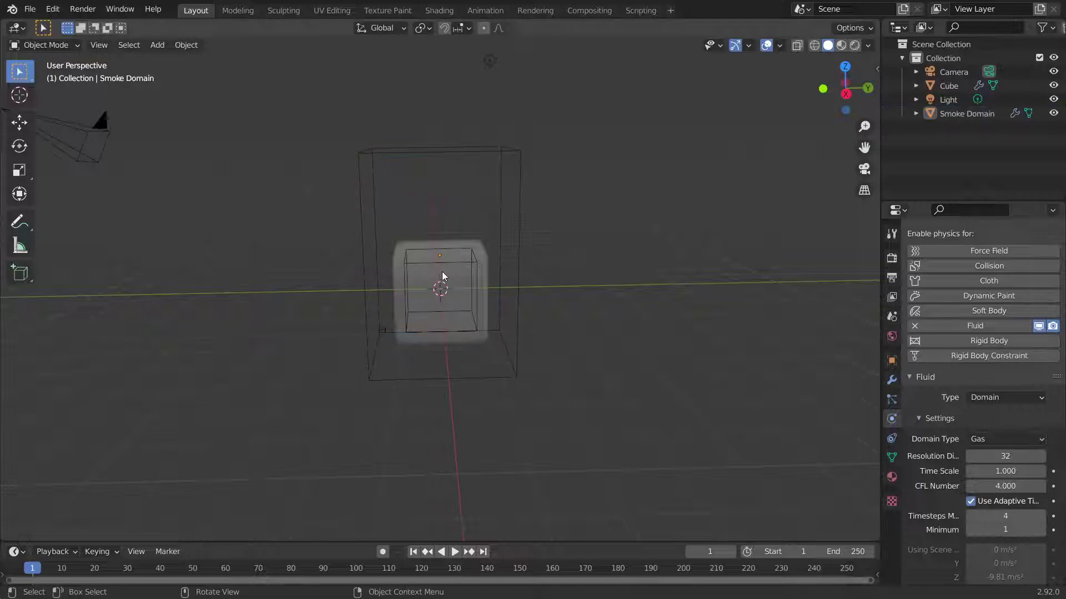
Set the cube's flow type to Fire + Smoke with Outflow behaviour.
{"action": "left_click", "coordinate": [1032, 444]}
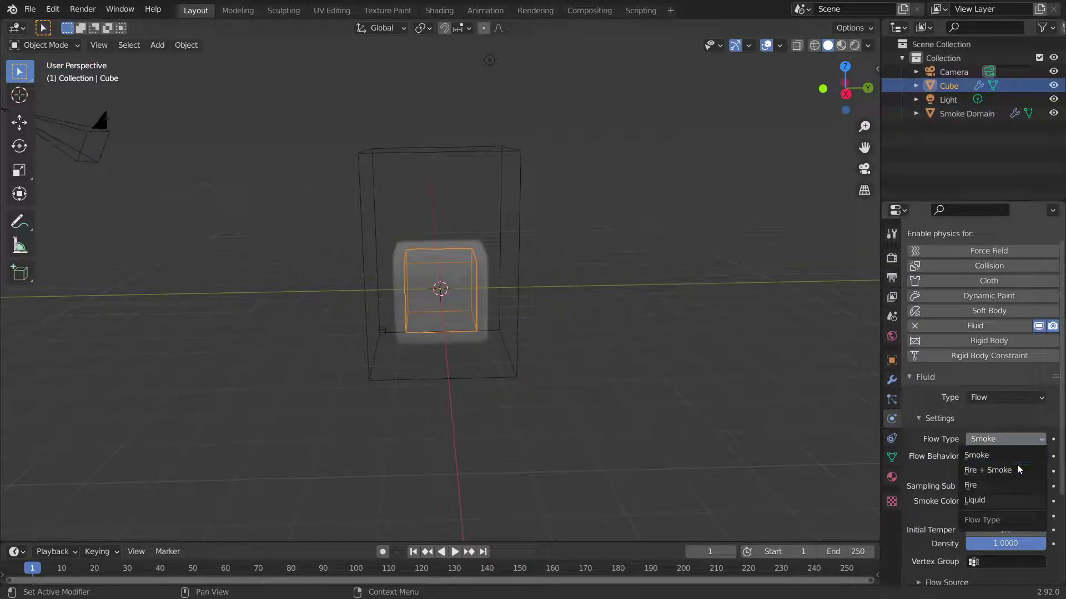
{"action": "left_click", "coordinate": [1019, 472]}
{"action": "scroll", "coordinate": [1019, 476], "scroll_direction": "down", "scroll_amount": 3}
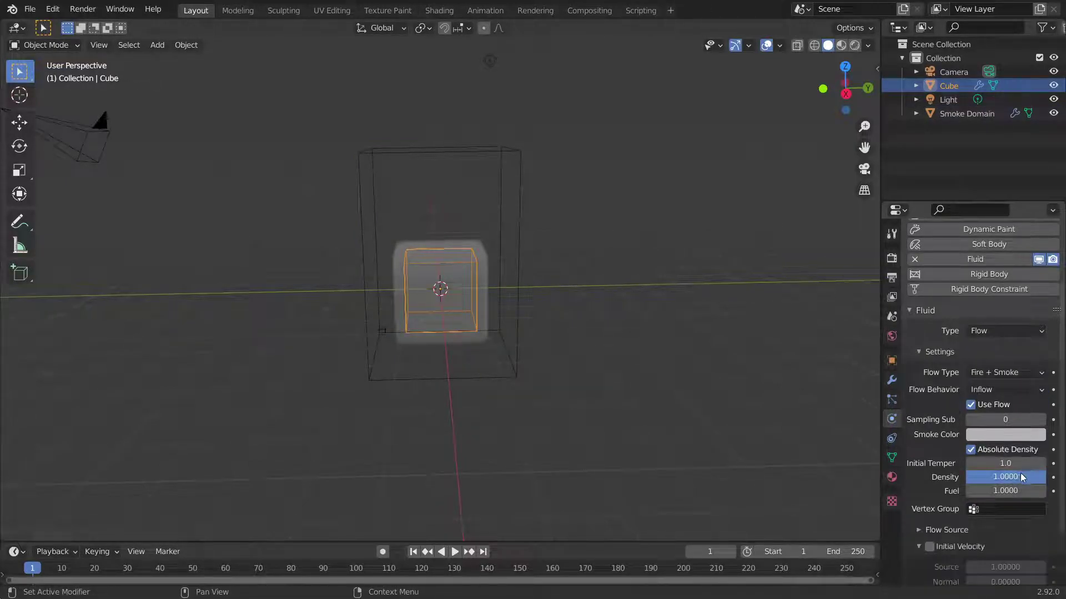
{"action": "left_click", "coordinate": [1016, 390]}
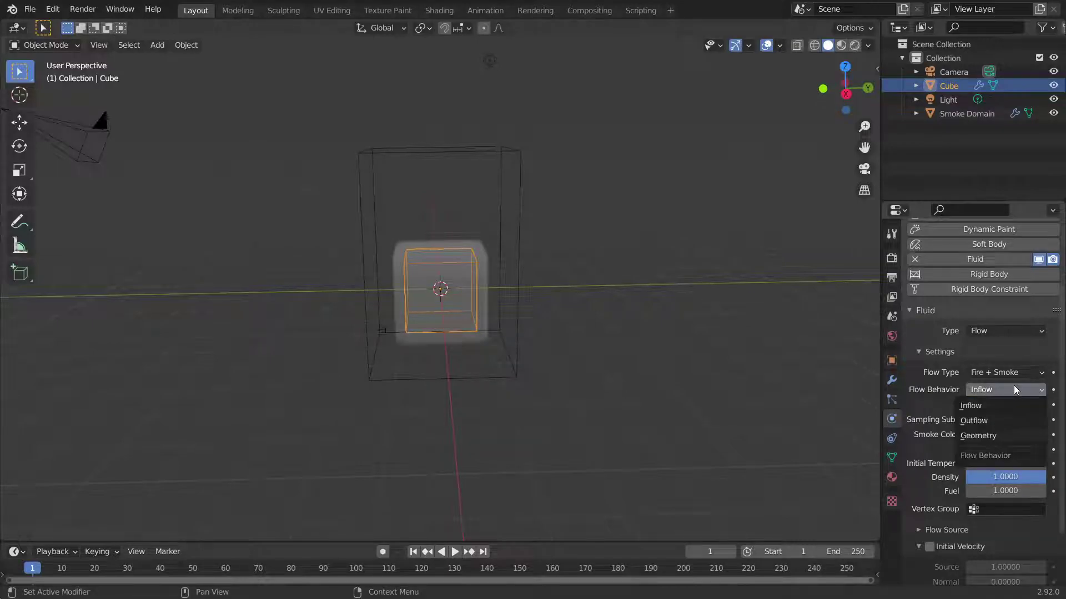
{"action": "left_click", "coordinate": [999, 420]}
{"action": "scroll", "coordinate": [994, 422], "scroll_direction": "up", "scroll_amount": 4}
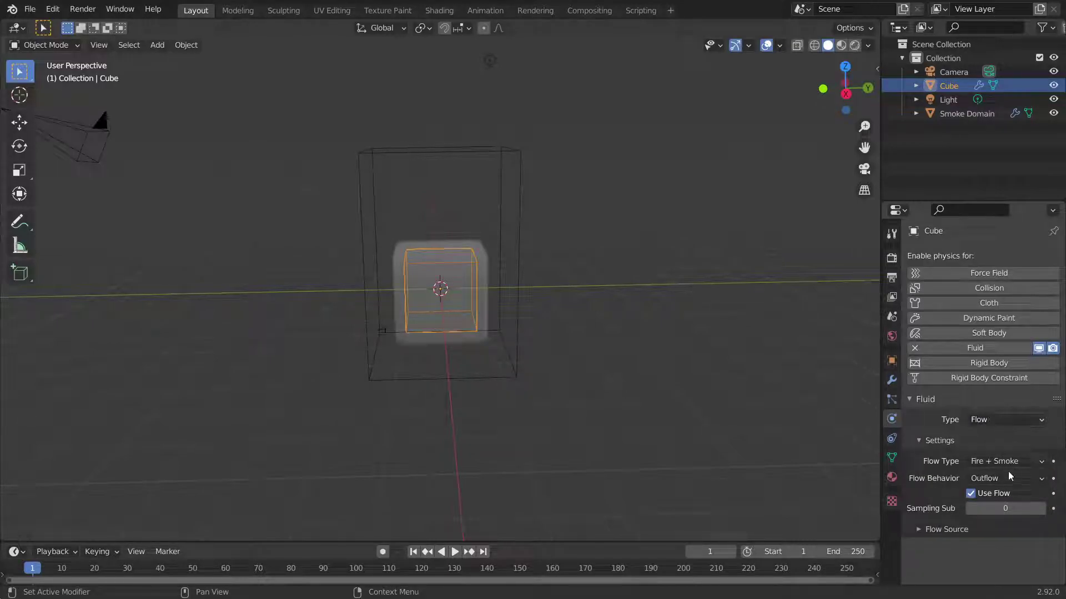
Play the simulation to frame 94, then set flow behaviour back to Inflow.
{"action": "left_click", "coordinate": [458, 553]}
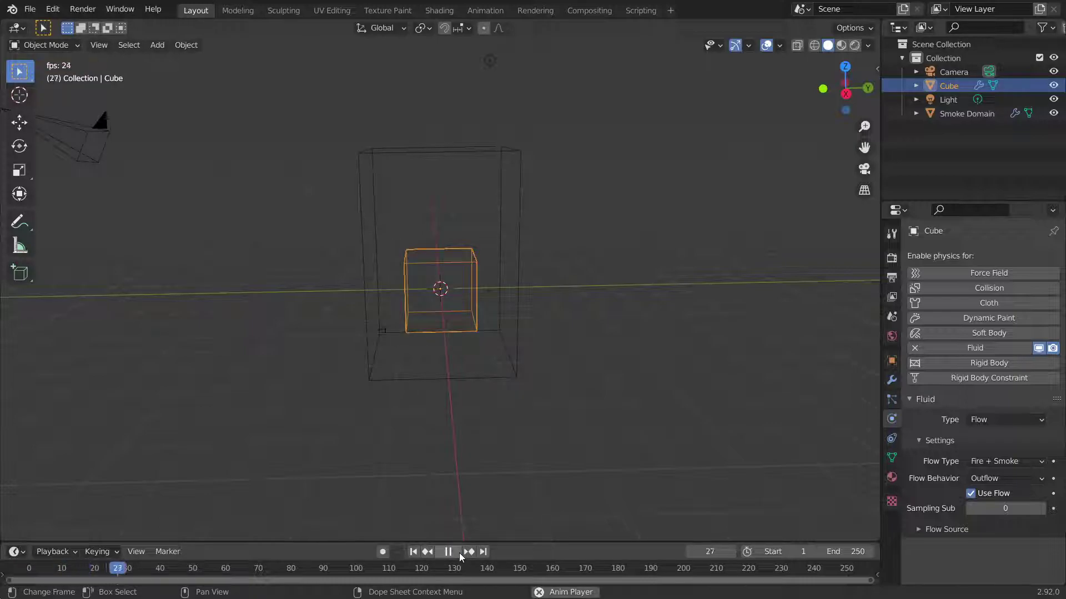
{"action": "middle_click_drag", "start_coordinate": [507, 532], "coordinate": [649, 443]}
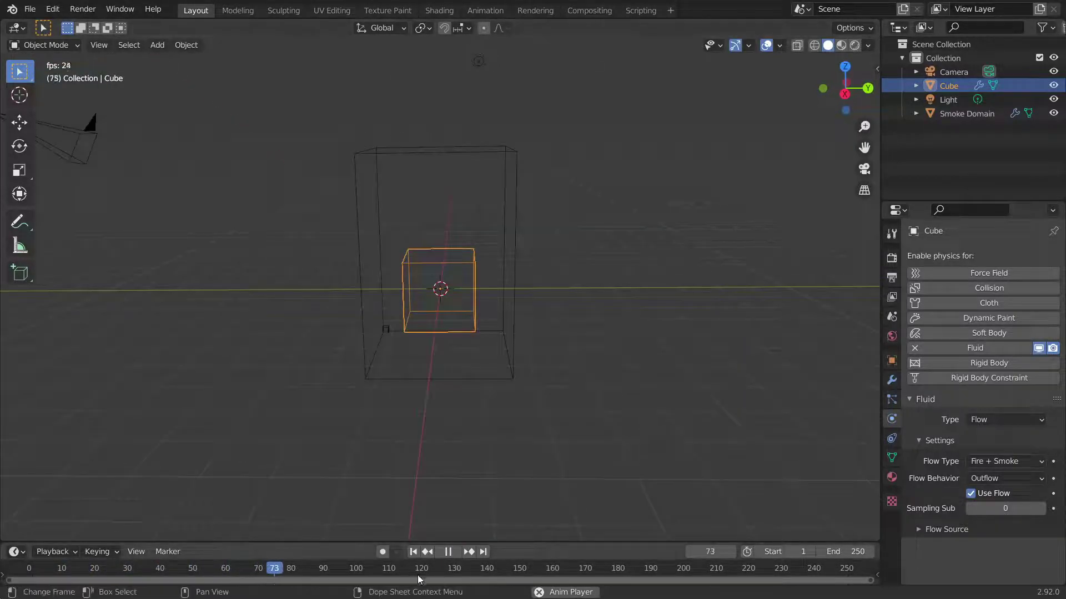
{"action": "left_click", "coordinate": [448, 551]}
{"action": "left_click", "coordinate": [1006, 479]}
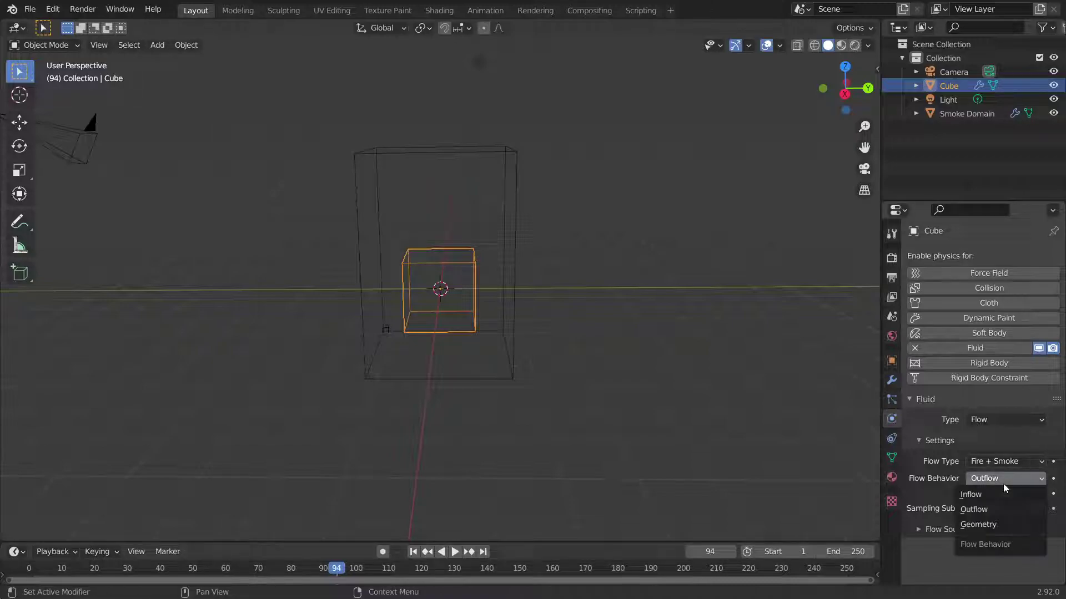
{"action": "left_click", "coordinate": [987, 494]}
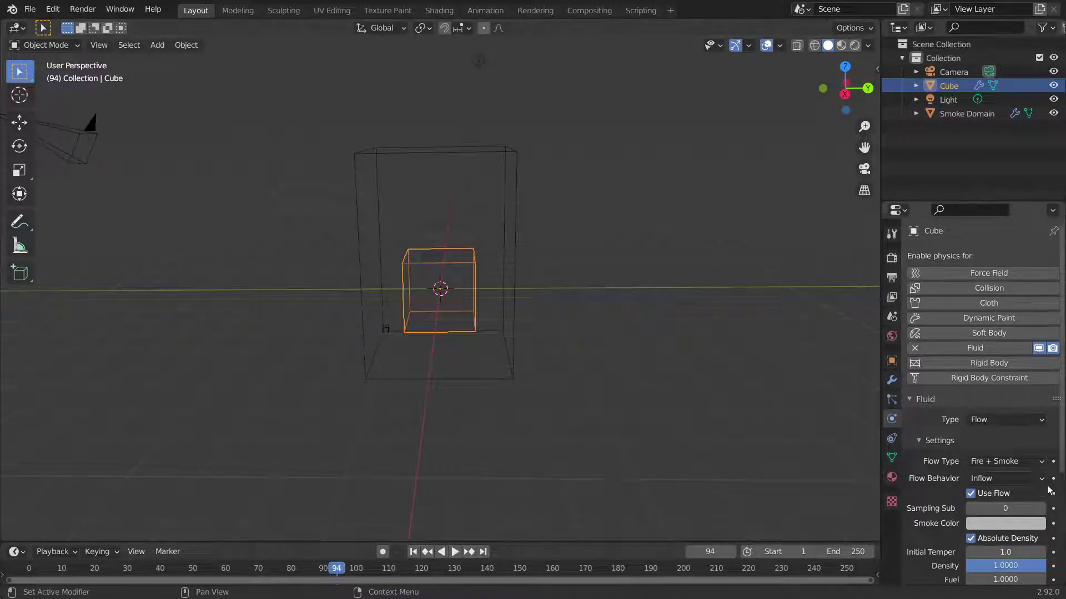
{"action": "scroll", "coordinate": [999, 488], "scroll_direction": "down", "scroll_amount": 2}
{"action": "left_click", "coordinate": [588, 293]}
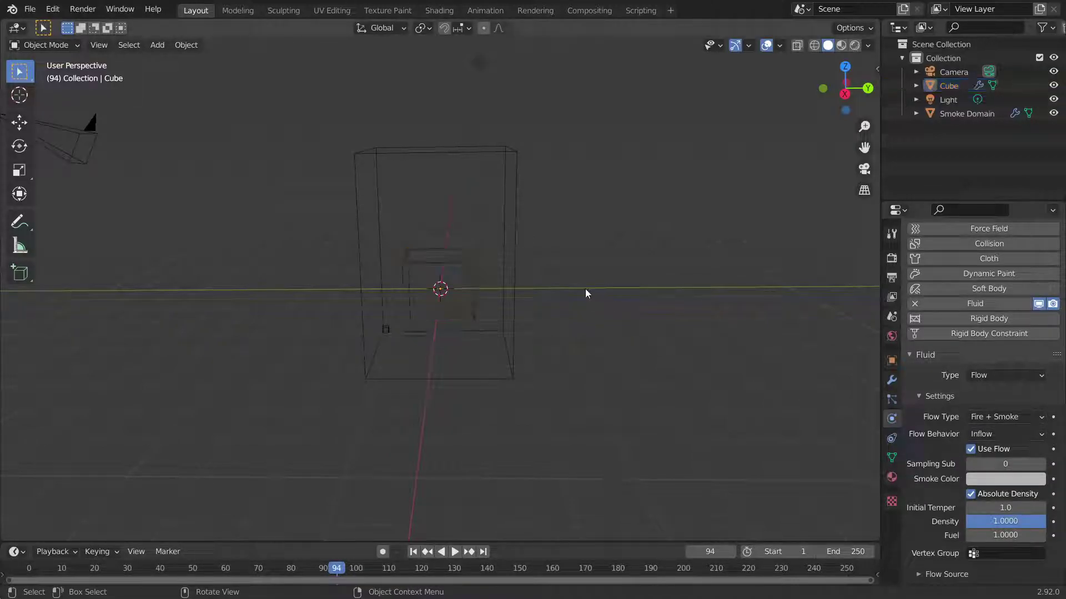
Show the Smoke Domain's Gas panel and orbit to watch the orange smoke around the cube.
{"action": "left_click", "coordinate": [475, 144]}
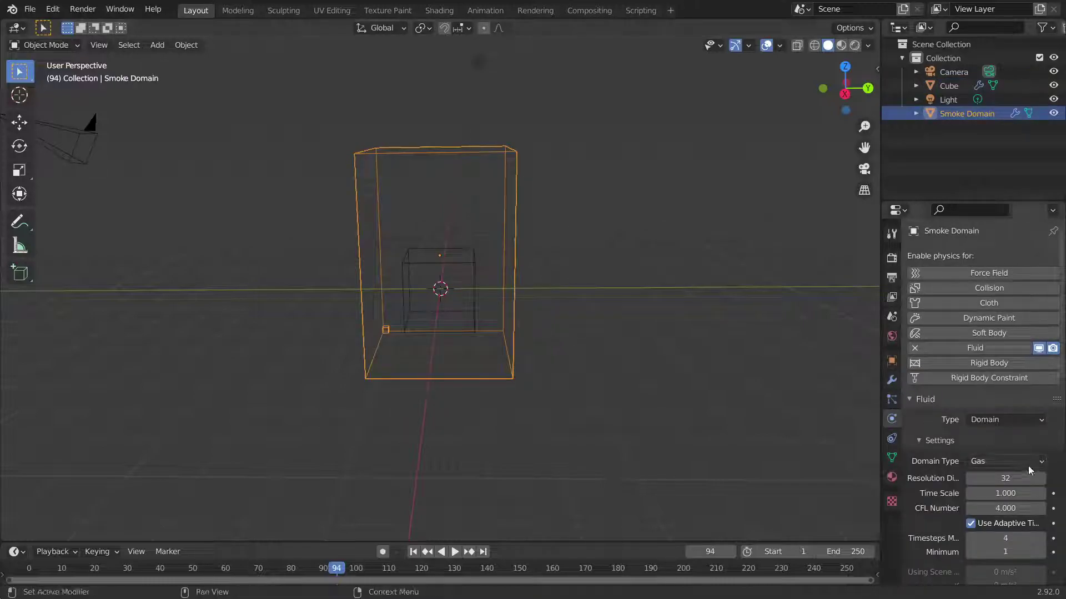
{"action": "scroll", "coordinate": [1027, 476], "scroll_direction": "down", "scroll_amount": 3}
{"action": "scroll", "coordinate": [1022, 466], "scroll_direction": "down", "scroll_amount": 2}
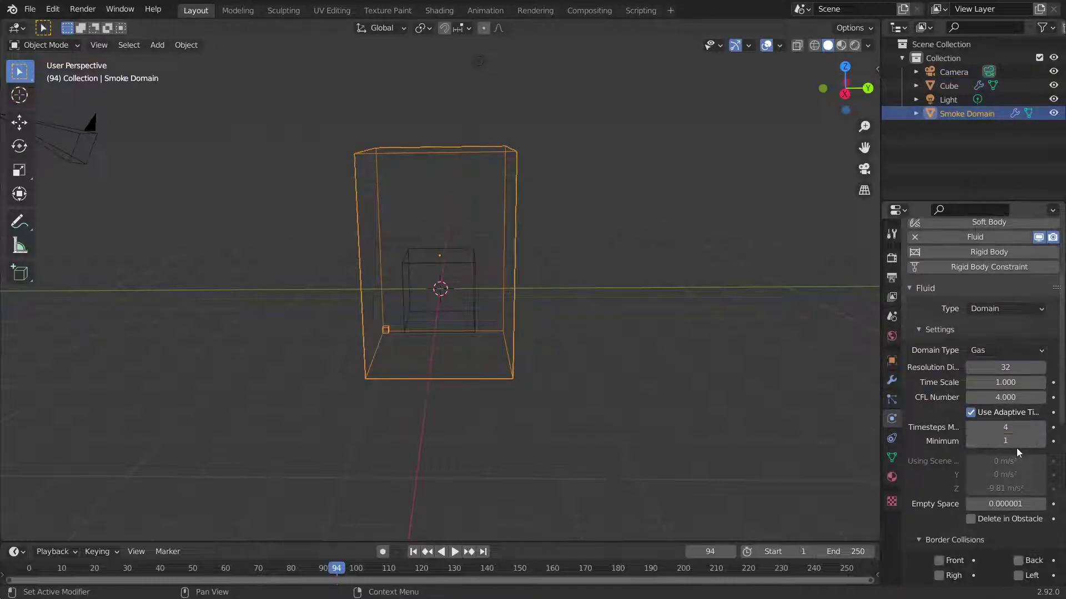
{"action": "scroll", "coordinate": [1013, 453], "scroll_direction": "down", "scroll_amount": 5}
{"action": "scroll", "coordinate": [1004, 440], "scroll_direction": "down", "scroll_amount": 3}
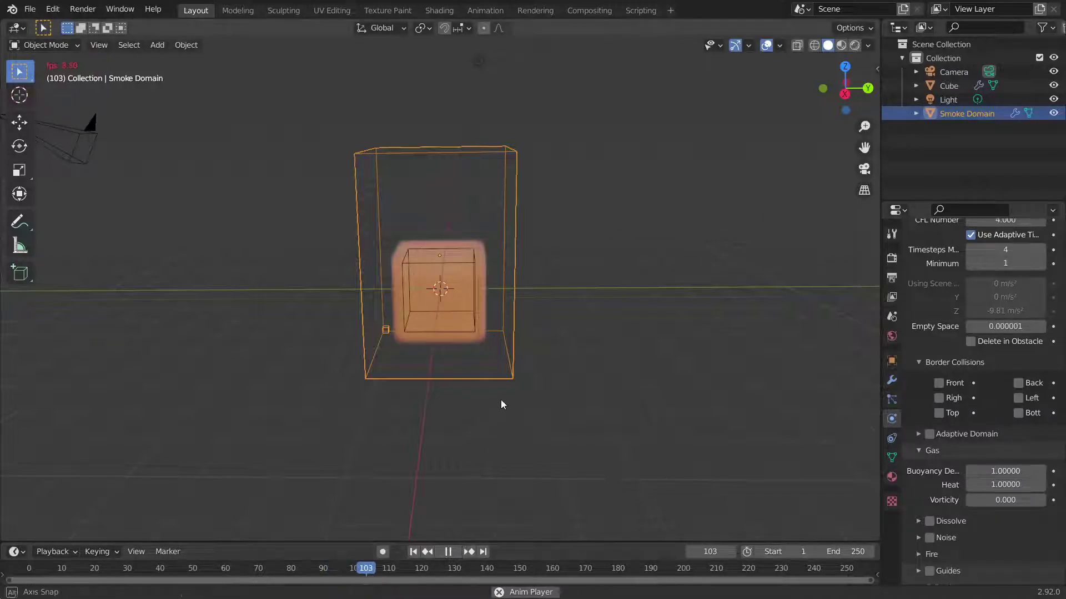
{"action": "middle_click_drag", "start_coordinate": [500, 399], "coordinate": [497, 423]}
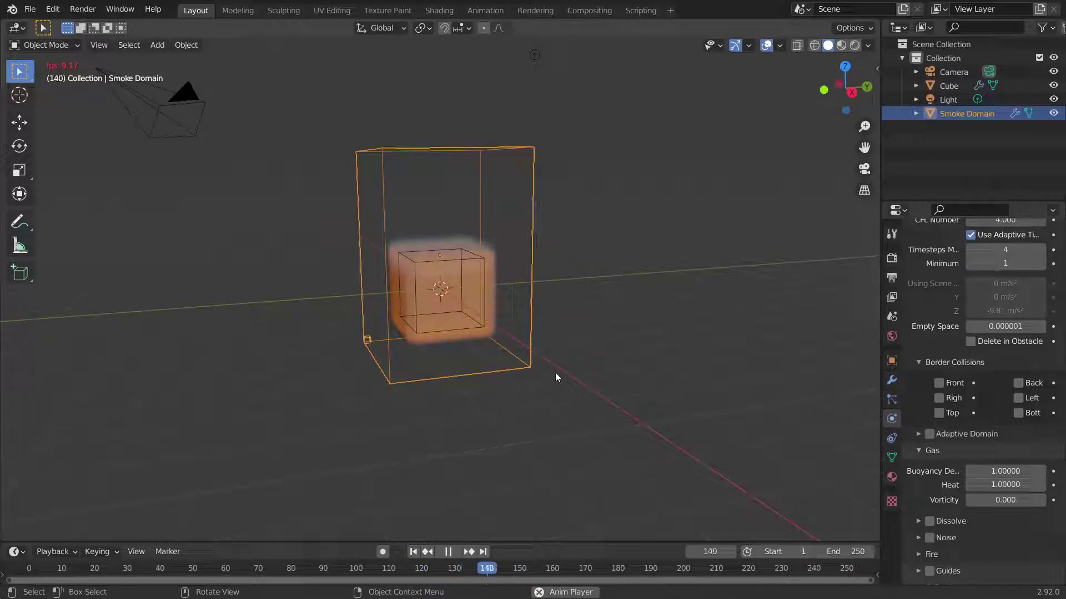
{"action": "middle_click_drag", "start_coordinate": [555, 372], "coordinate": [528, 382]}
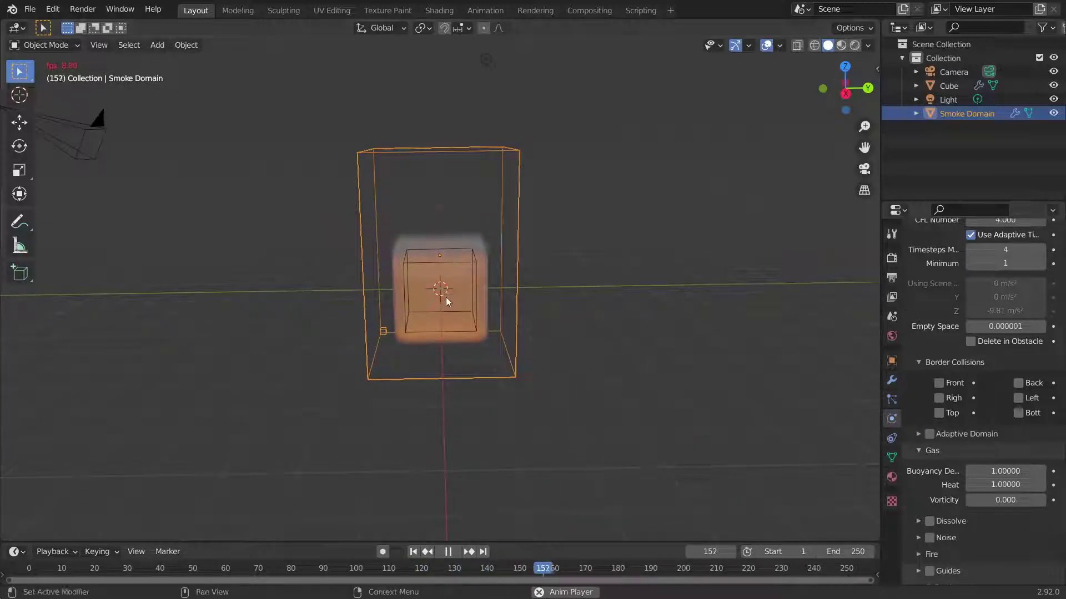
Change the cube's flow source to Particle System and select the Smoke Domain.
{"action": "left_click", "coordinate": [395, 272]}
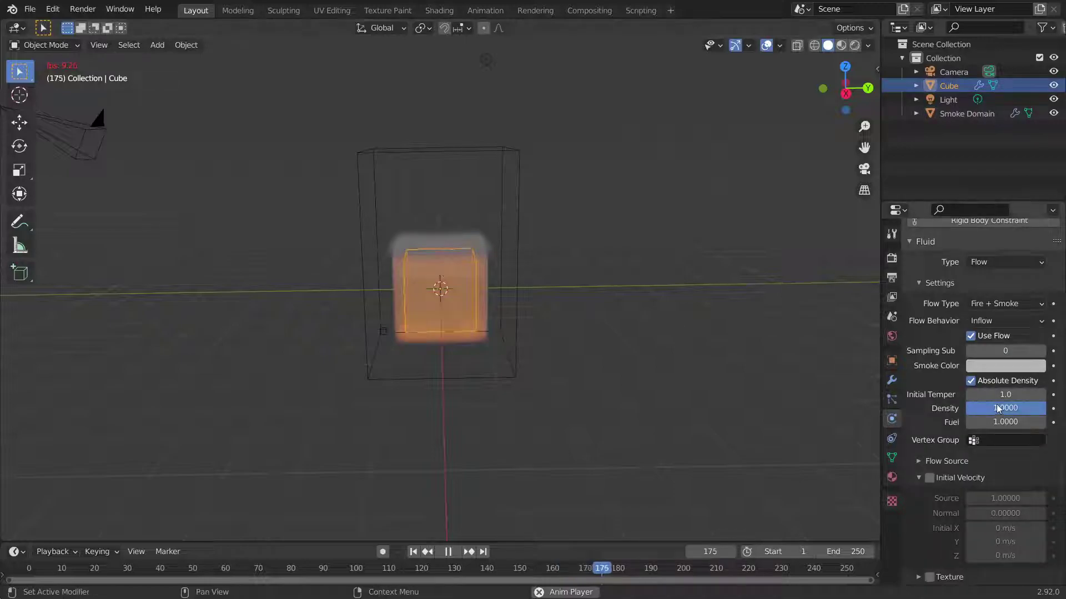
{"action": "left_click", "coordinate": [917, 461]}
{"action": "scroll", "coordinate": [917, 461], "scroll_direction": "down", "scroll_amount": 2}
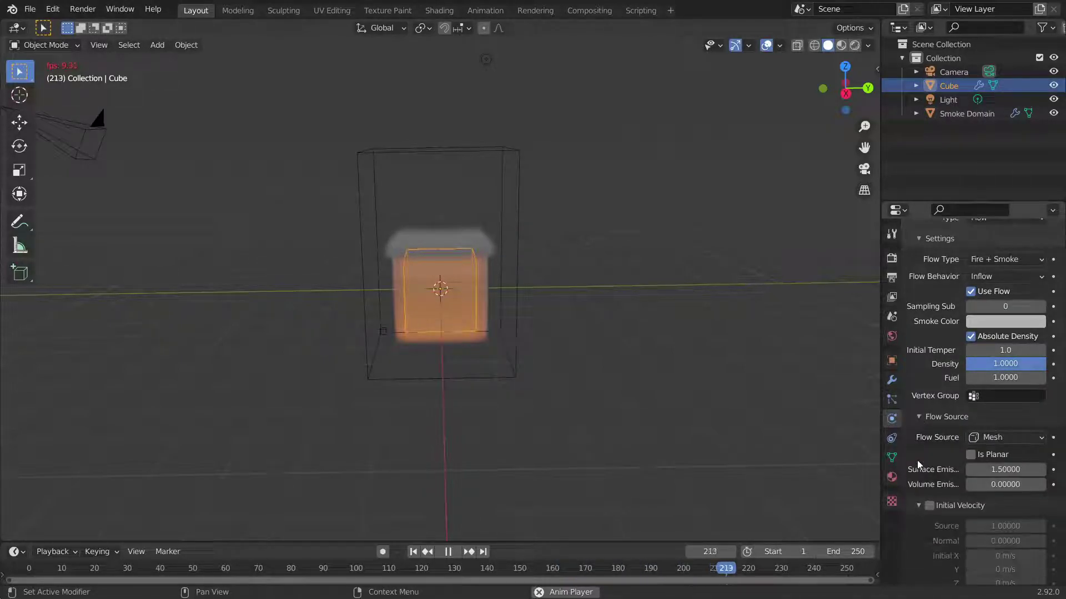
{"action": "left_click", "coordinate": [1006, 437]}
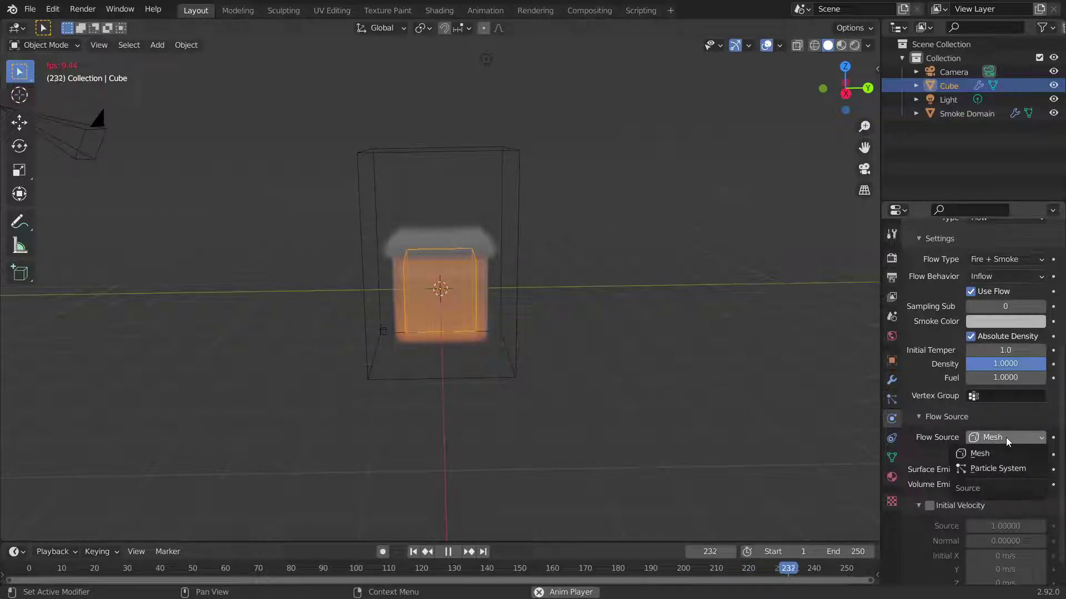
{"action": "left_click", "coordinate": [1000, 467]}
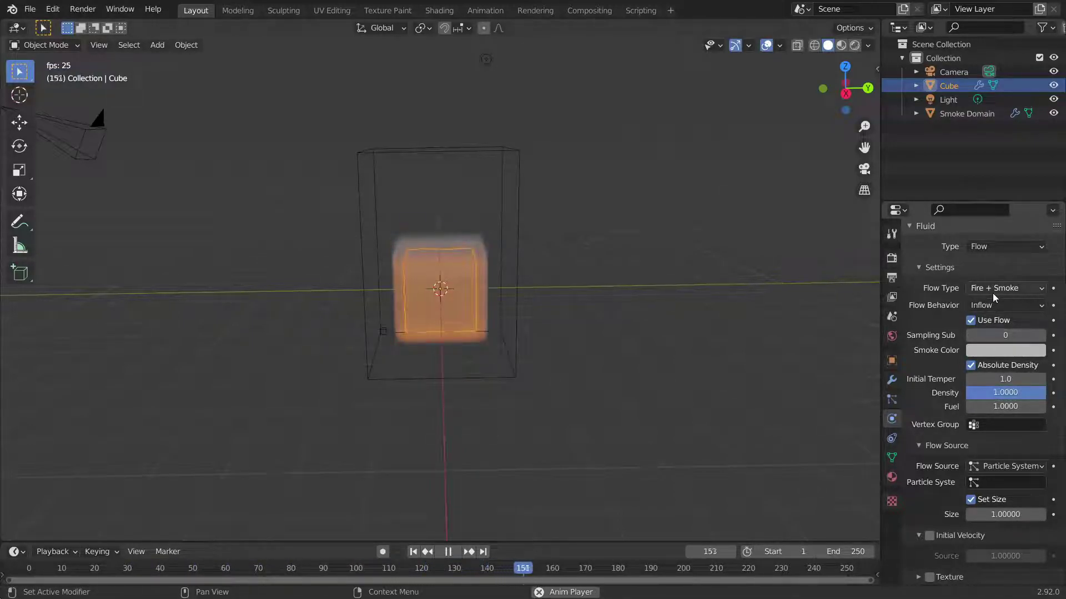
{"action": "left_click", "coordinate": [481, 148]}
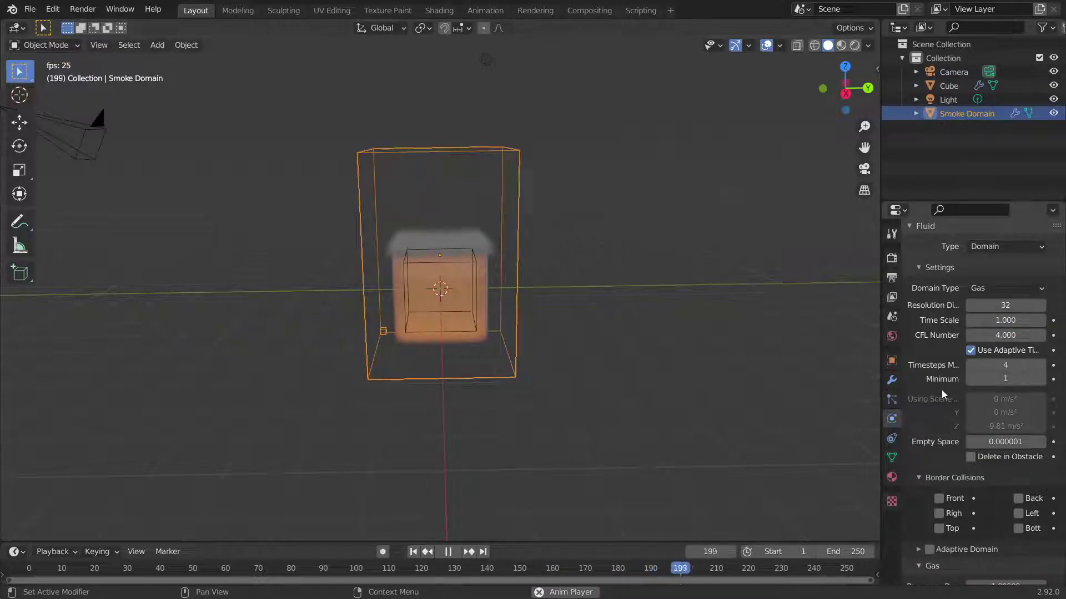
Set the domain's gas Heat to 5.0 and Buoyancy Density to 3.0.
{"action": "scroll", "coordinate": [945, 395], "scroll_direction": "down", "scroll_amount": 5}
{"action": "scroll", "coordinate": [946, 396], "scroll_direction": "down", "scroll_amount": 5}
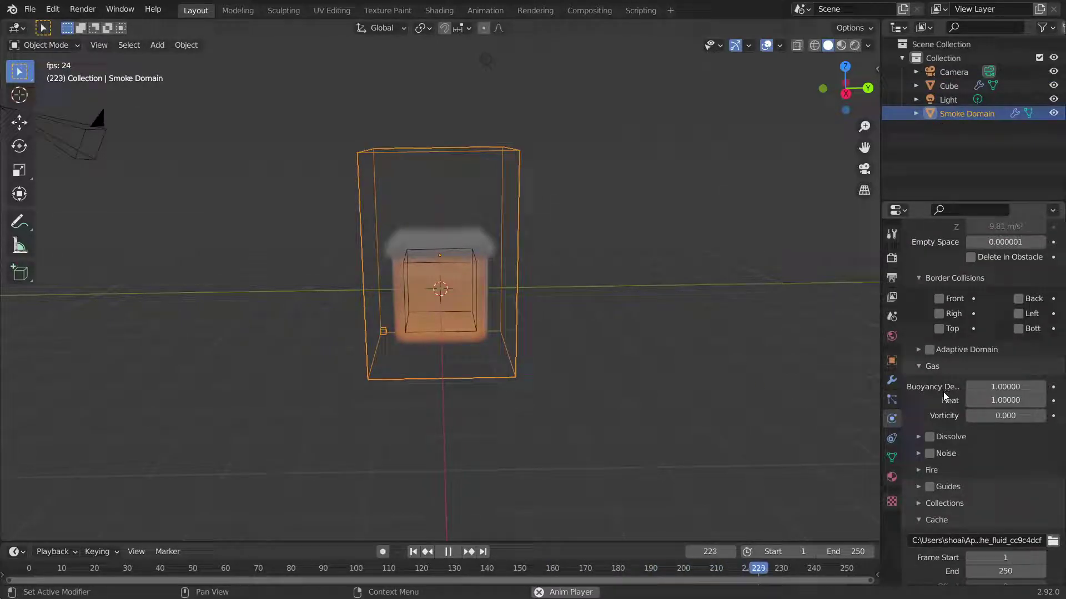
{"action": "left_click", "coordinate": [1015, 401]}
{"action": "type", "text": "5.00000"}
{"action": "key", "text": "Return"}
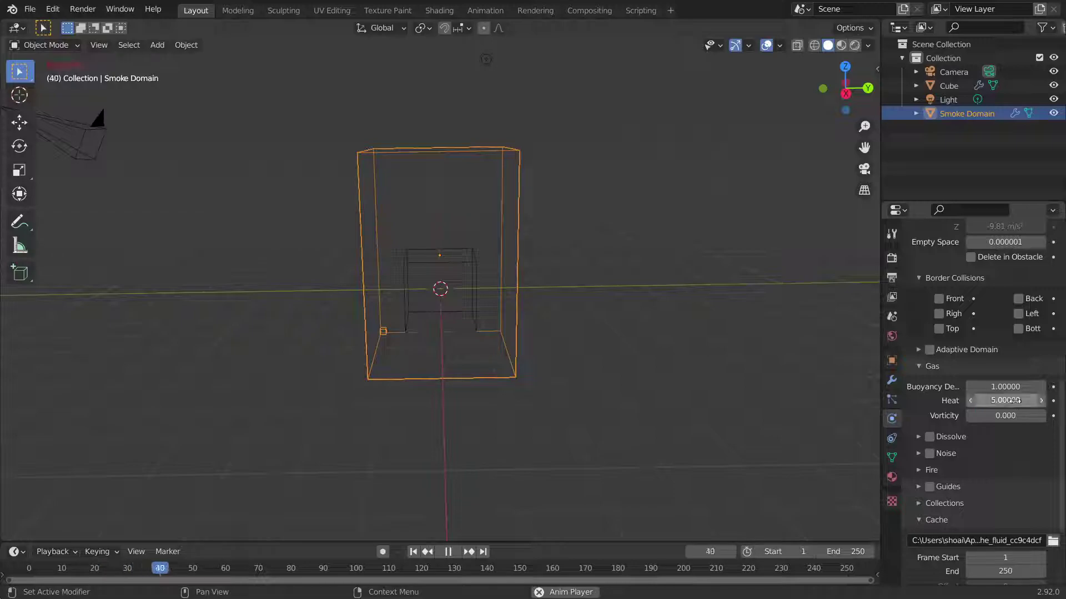
{"action": "left_click", "coordinate": [993, 387]}
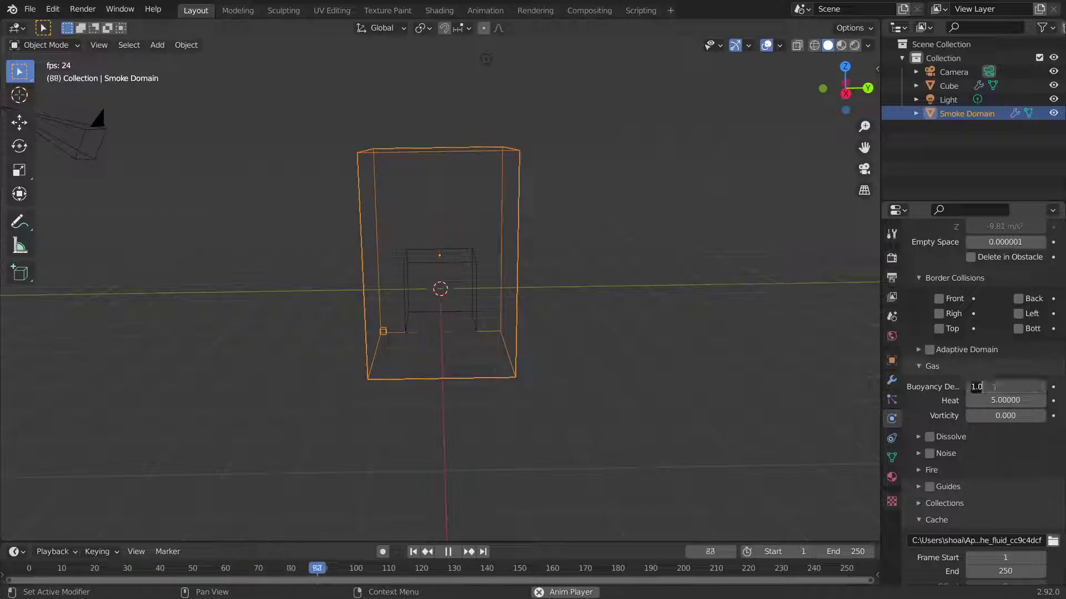
{"action": "type", "text": "3"}
{"action": "key", "text": "Return"}
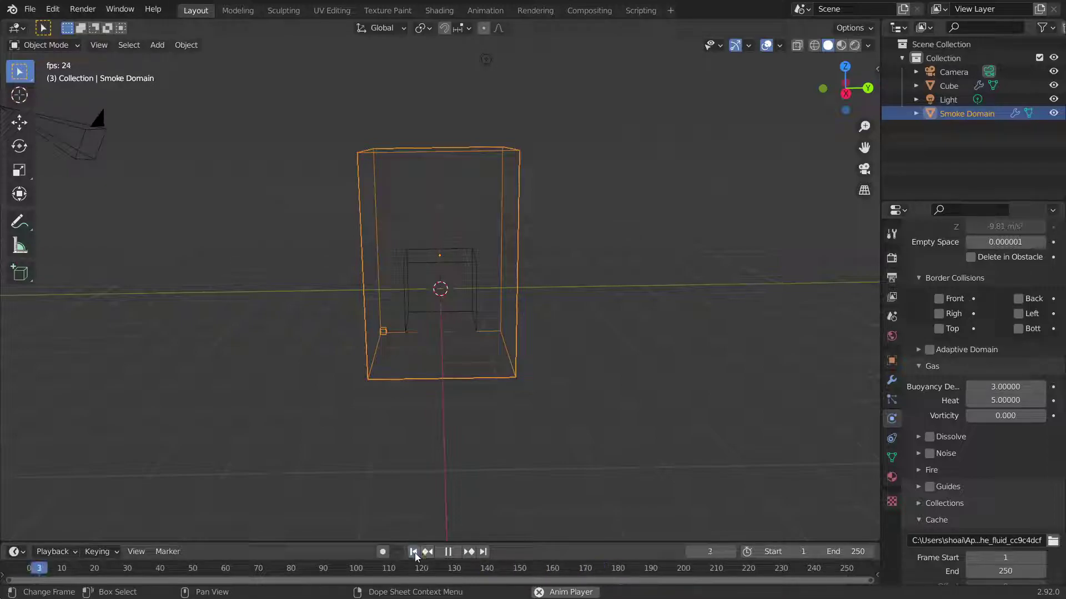
{"action": "mouse_move", "coordinate": [536, 482]}
{"action": "middle_mouse_down"}
{"action": "mouse_move", "coordinate": [564, 451]}
{"action": "mouse_move", "coordinate": [580, 460]}
{"action": "middle_mouse_up"}
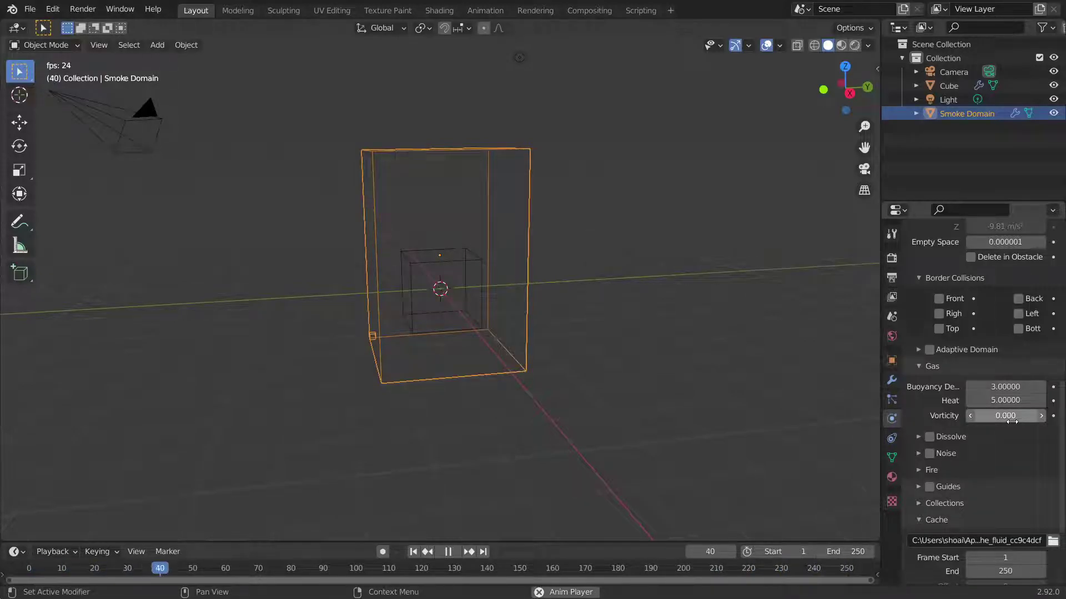
Give the cube flow type Smoke, Inflow behaviour and Mesh as its flow source.
{"action": "left_click", "coordinate": [444, 277]}
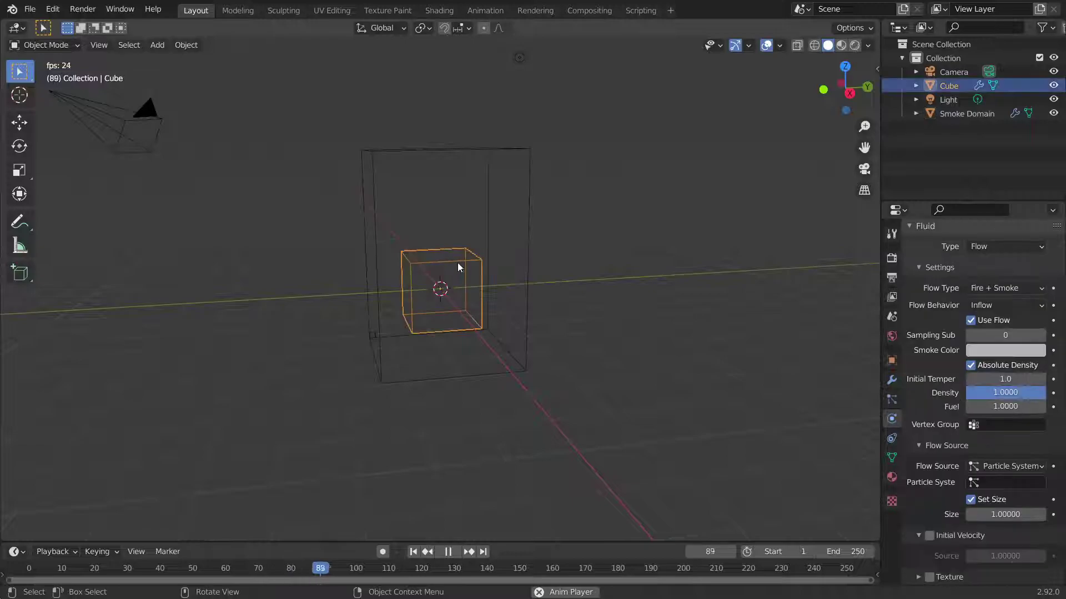
{"action": "left_click", "coordinate": [1005, 288]}
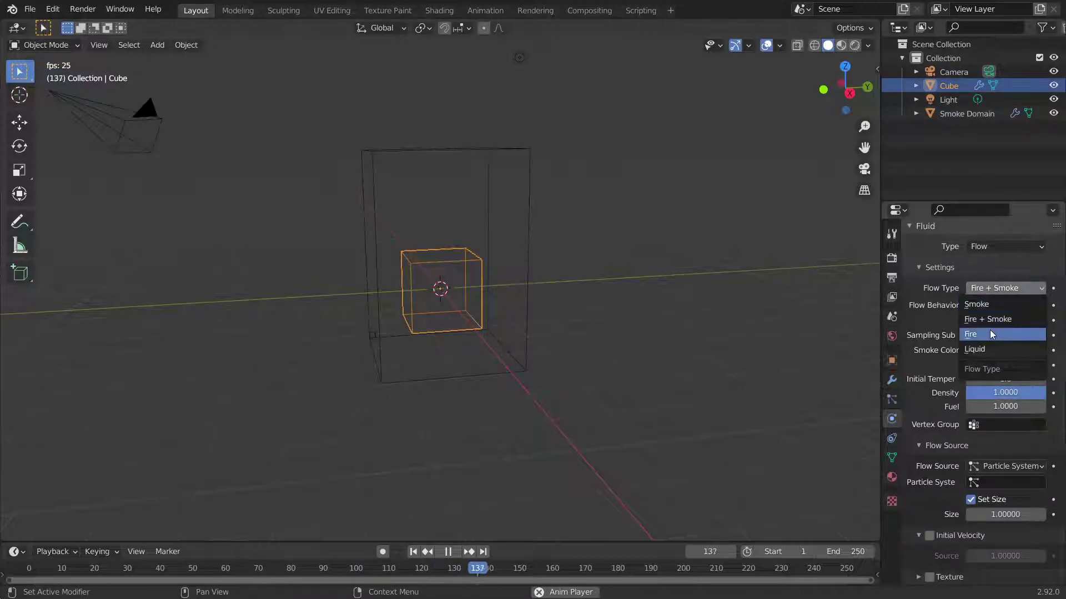
{"action": "left_click", "coordinate": [982, 304]}
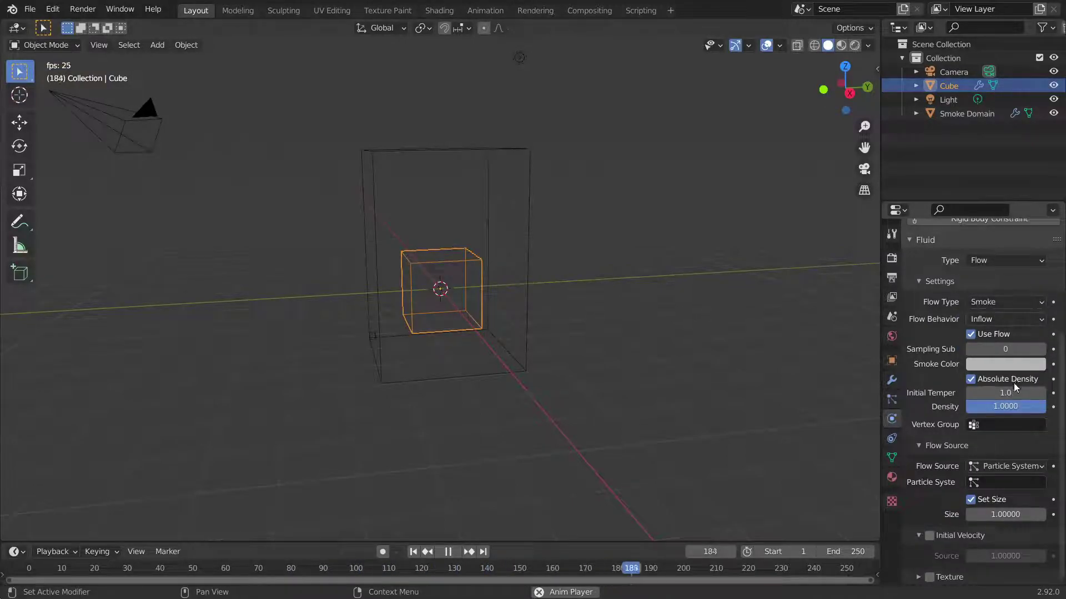
{"action": "left_click", "coordinate": [983, 320]}
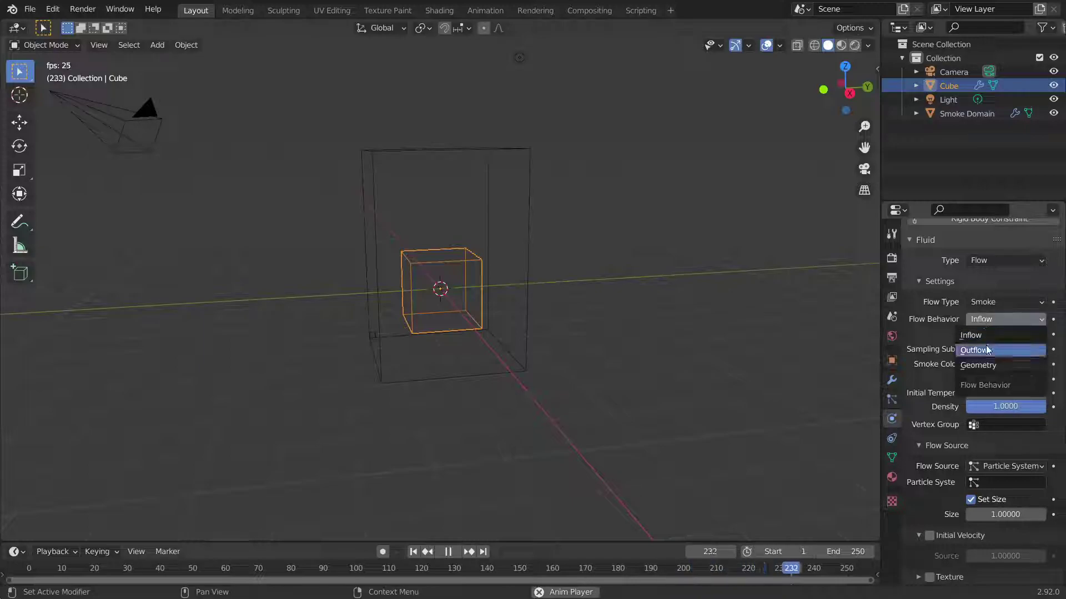
{"action": "left_click", "coordinate": [988, 334]}
{"action": "left_click", "coordinate": [988, 320]}
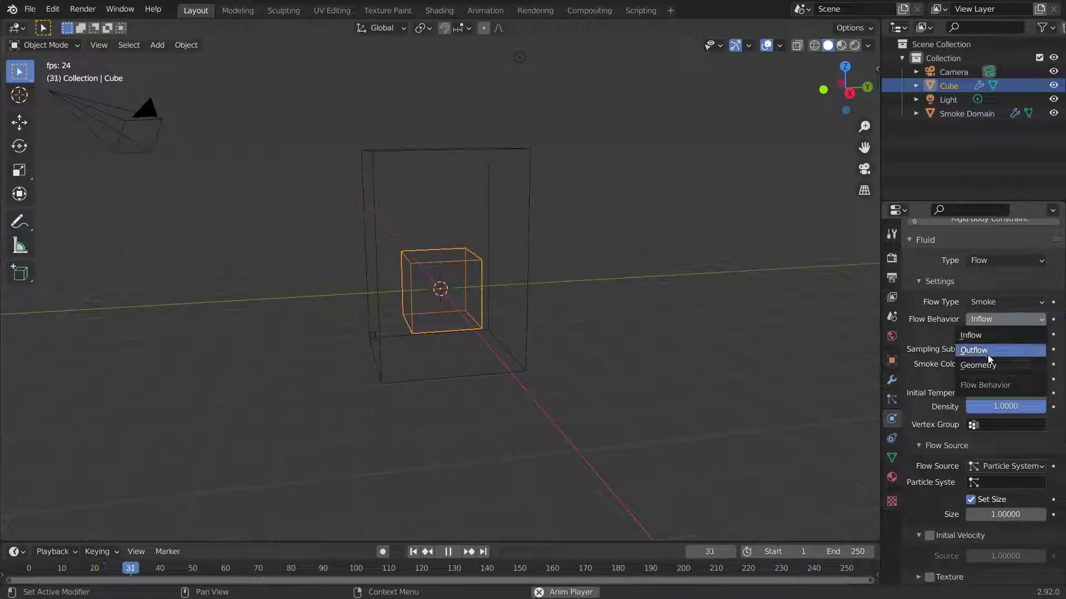
{"action": "left_click", "coordinate": [991, 469]}
{"action": "left_click", "coordinate": [981, 483]}
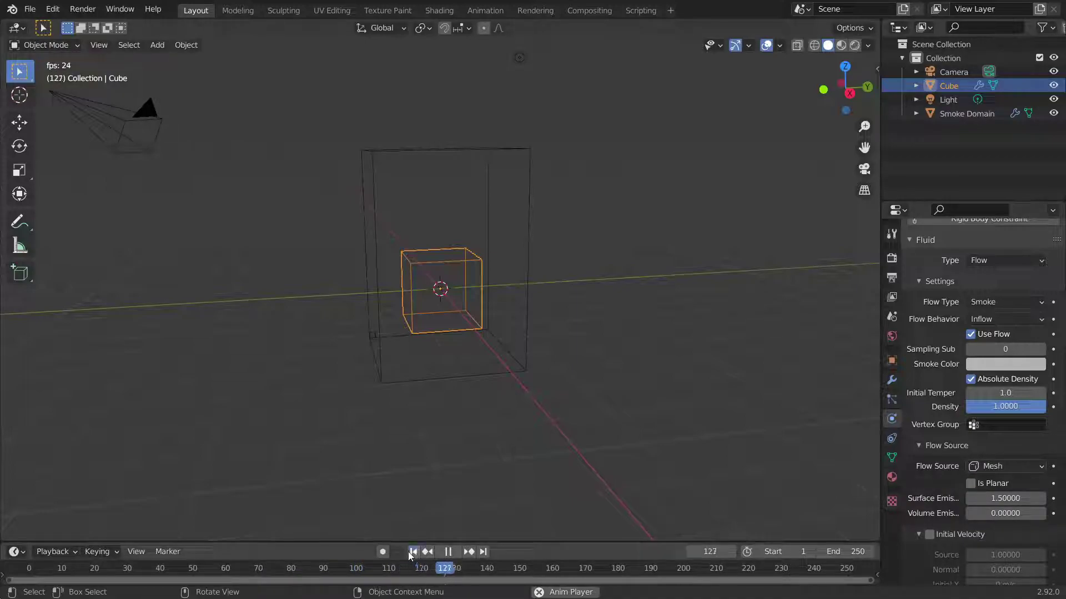
{"action": "scroll", "coordinate": [969, 441], "scroll_direction": "down", "scroll_amount": 2}
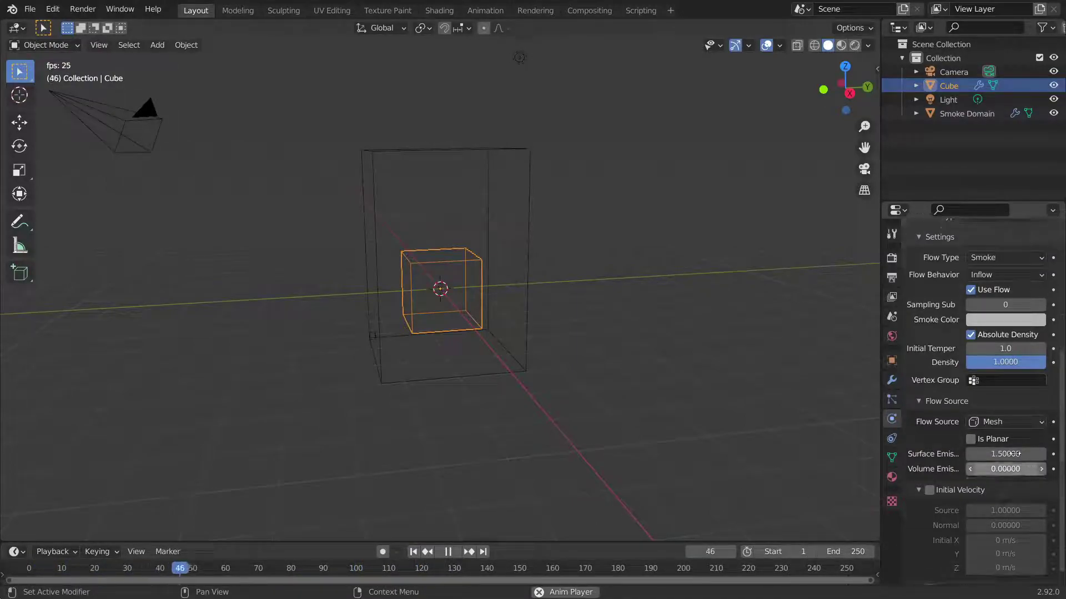
{"action": "scroll", "coordinate": [965, 439], "scroll_direction": "down", "scroll_amount": 1}
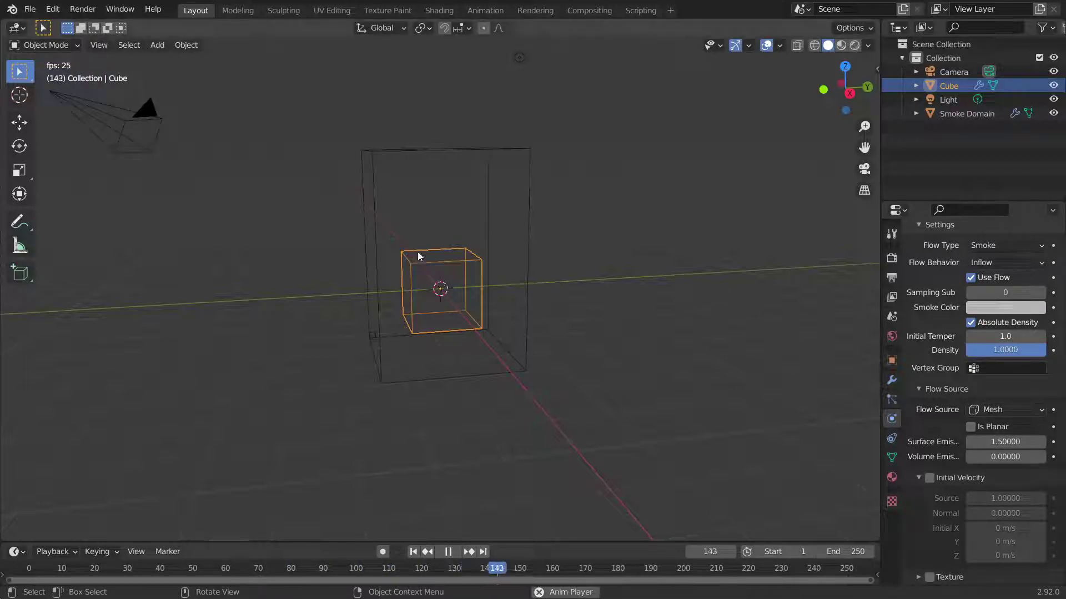
Raise the Smoke Domain's Vorticity to 0.600 and restart playback from the first frame.
{"action": "left_click", "coordinate": [371, 148]}
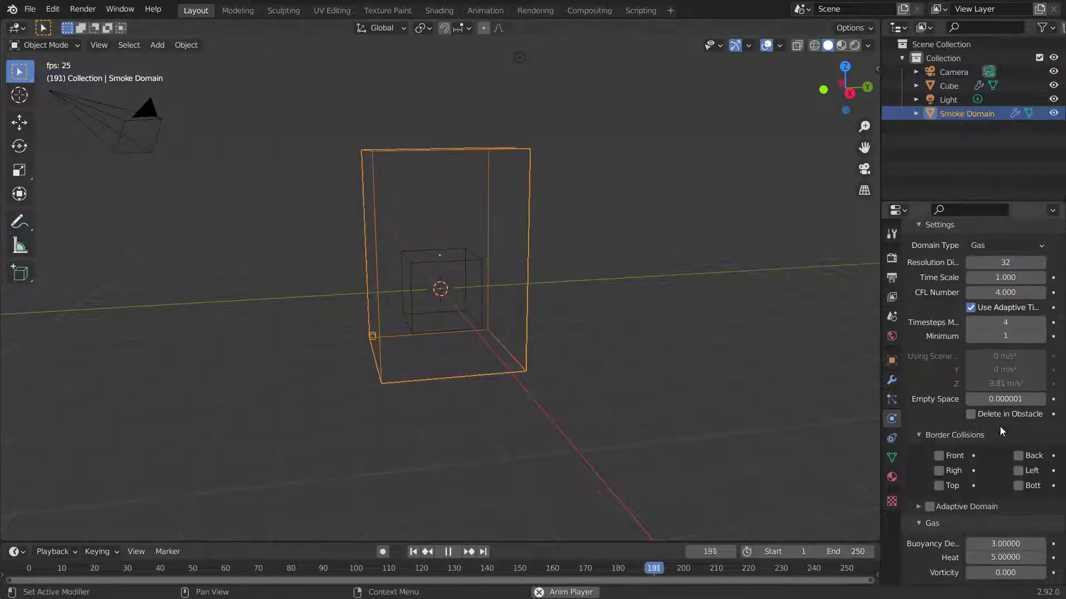
{"action": "scroll", "coordinate": [1013, 453], "scroll_direction": "down", "scroll_amount": 4}
{"action": "scroll", "coordinate": [1010, 450], "scroll_direction": "down", "scroll_amount": 4}
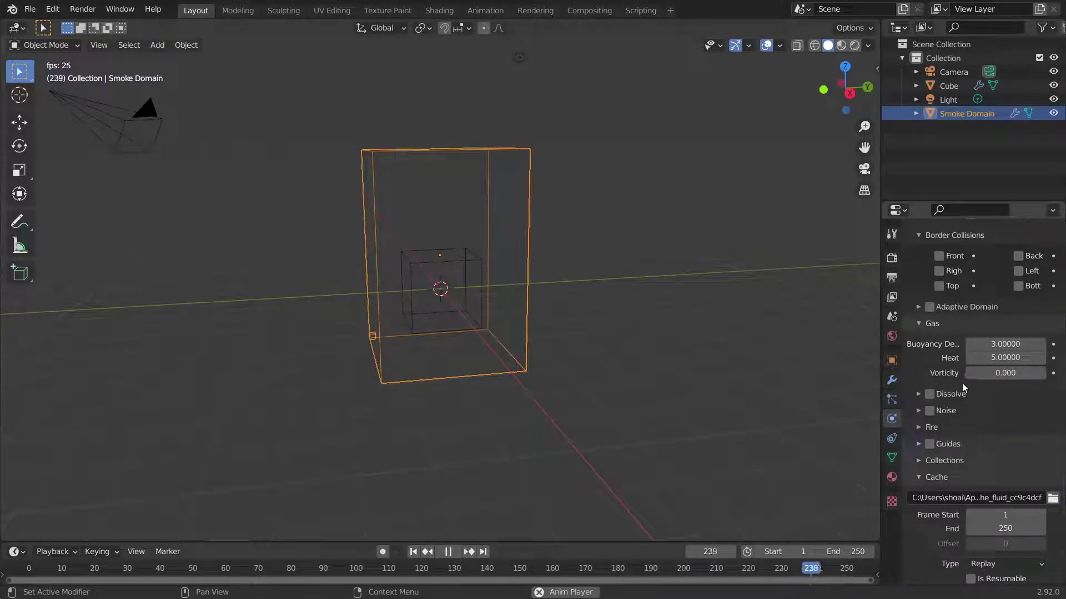
{"action": "left_click", "coordinate": [1041, 373]}
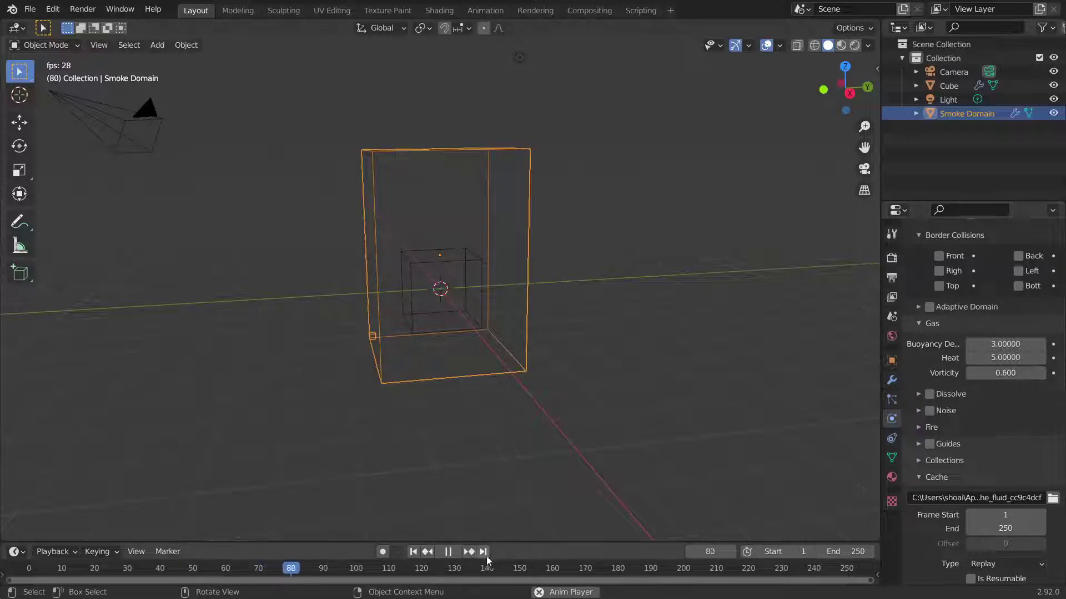
{"action": "left_click", "coordinate": [413, 553]}
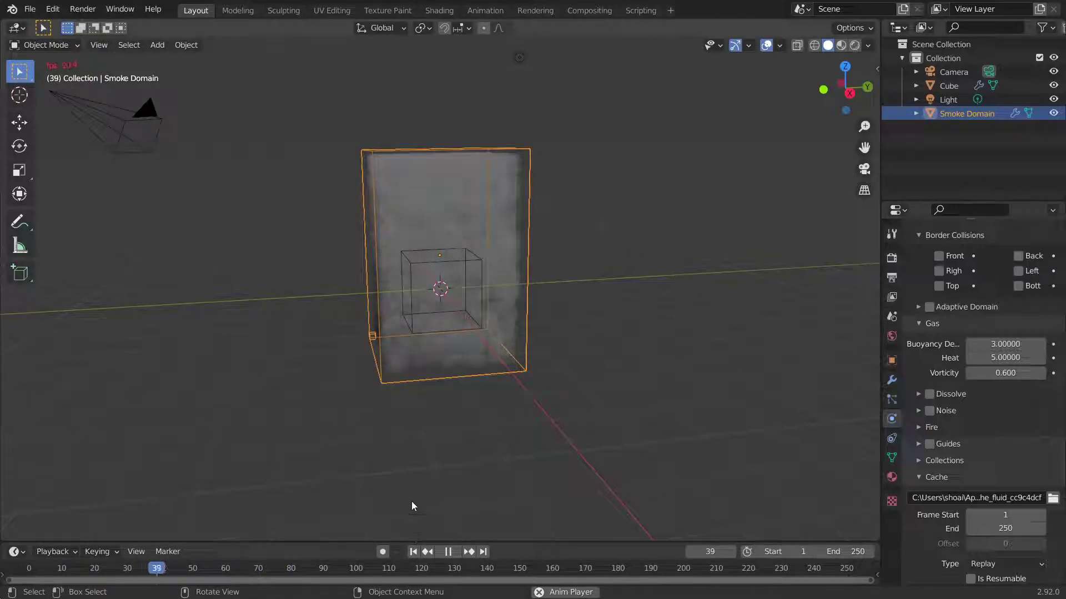
Orbit around the domain and bring its Gas Vorticity down to 0.400 during playback.
{"action": "middle_click_drag", "start_coordinate": [417, 381], "coordinate": [354, 382]}
{"action": "scroll", "coordinate": [354, 382], "scroll_direction": "left", "scroll_amount": 3}
{"action": "scroll", "coordinate": [354, 382], "scroll_direction": "left", "scroll_amount": 3}
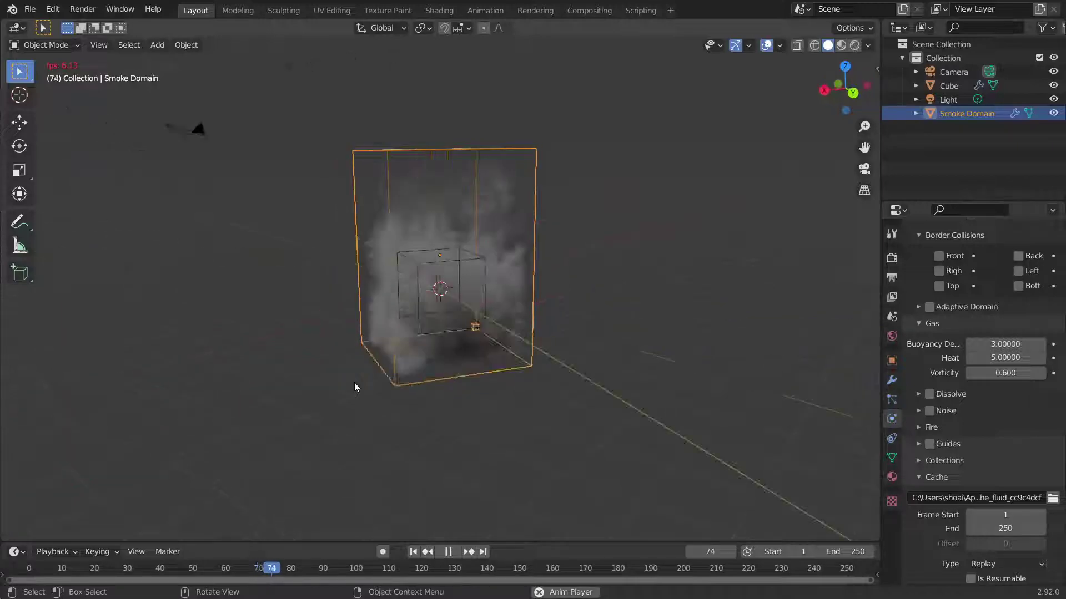
{"action": "scroll", "coordinate": [354, 382], "scroll_direction": "left", "scroll_amount": 3}
{"action": "scroll", "coordinate": [354, 382], "scroll_direction": "left", "scroll_amount": 2}
{"action": "scroll", "coordinate": [354, 381], "scroll_direction": "left", "scroll_amount": 3}
{"action": "scroll", "coordinate": [354, 382], "scroll_direction": "left", "scroll_amount": 3}
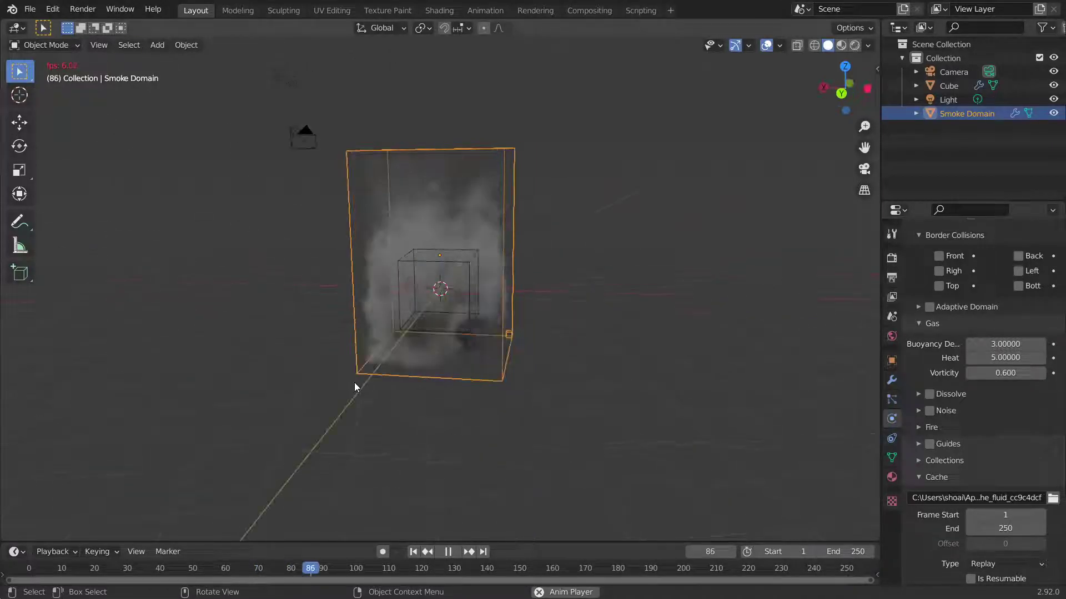
{"action": "scroll", "coordinate": [355, 382], "scroll_direction": "left", "scroll_amount": 3}
{"action": "scroll", "coordinate": [354, 382], "scroll_direction": "left", "scroll_amount": 3}
{"action": "scroll", "coordinate": [354, 382], "scroll_direction": "left", "scroll_amount": 3}
{"action": "scroll", "coordinate": [354, 382], "scroll_direction": "left", "scroll_amount": 3}
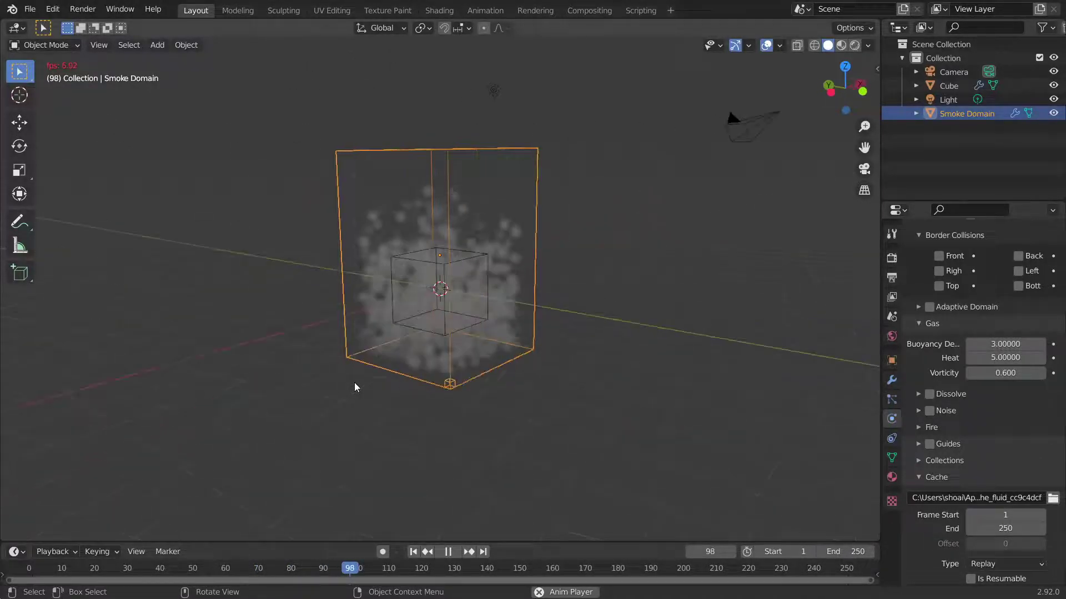
{"action": "scroll", "coordinate": [354, 382], "scroll_direction": "left", "scroll_amount": 3}
{"action": "scroll", "coordinate": [354, 382], "scroll_direction": "left", "scroll_amount": 3}
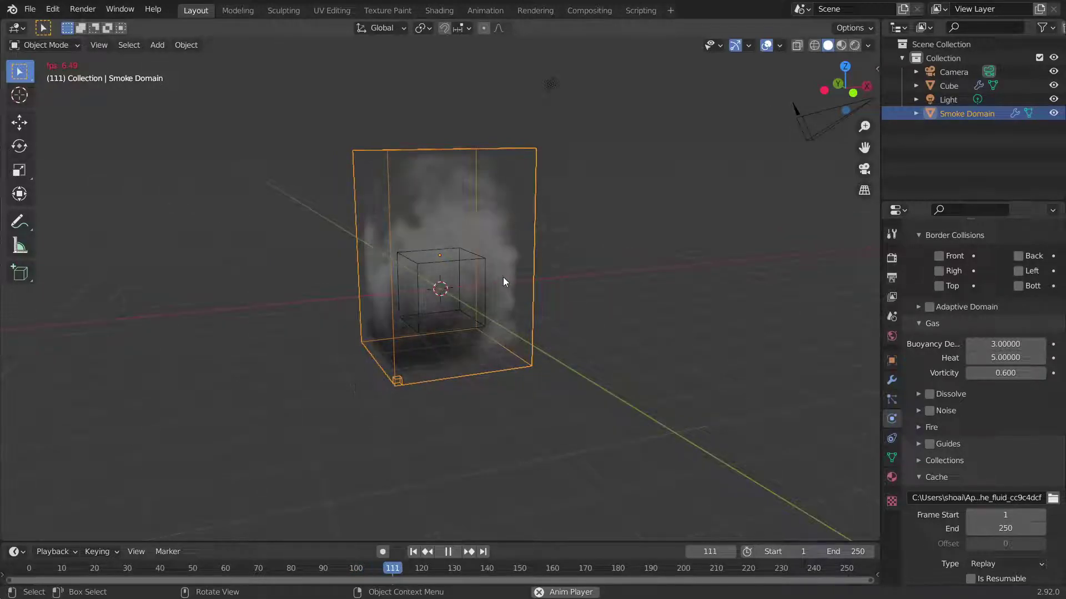
{"action": "scroll", "coordinate": [503, 278], "scroll_direction": "left", "scroll_amount": 3}
{"action": "scroll", "coordinate": [503, 277], "scroll_direction": "left", "scroll_amount": 3}
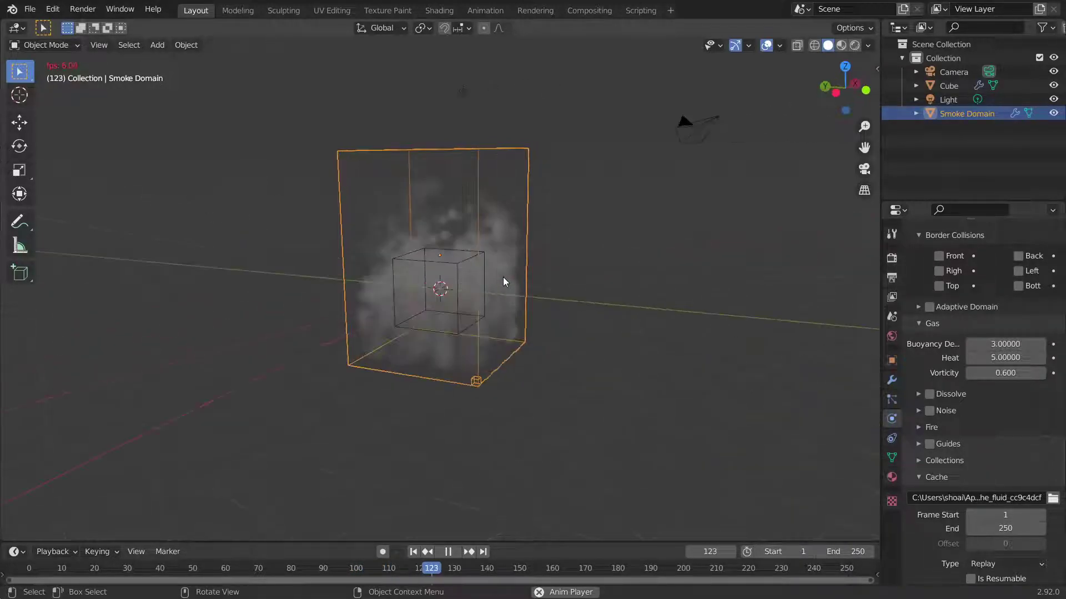
{"action": "scroll", "coordinate": [503, 277], "scroll_direction": "left", "scroll_amount": 3}
{"action": "scroll", "coordinate": [503, 277], "scroll_direction": "left", "scroll_amount": 3}
{"action": "scroll", "coordinate": [503, 277], "scroll_direction": "left", "scroll_amount": 3}
{"action": "scroll", "coordinate": [503, 277], "scroll_direction": "left", "scroll_amount": 3}
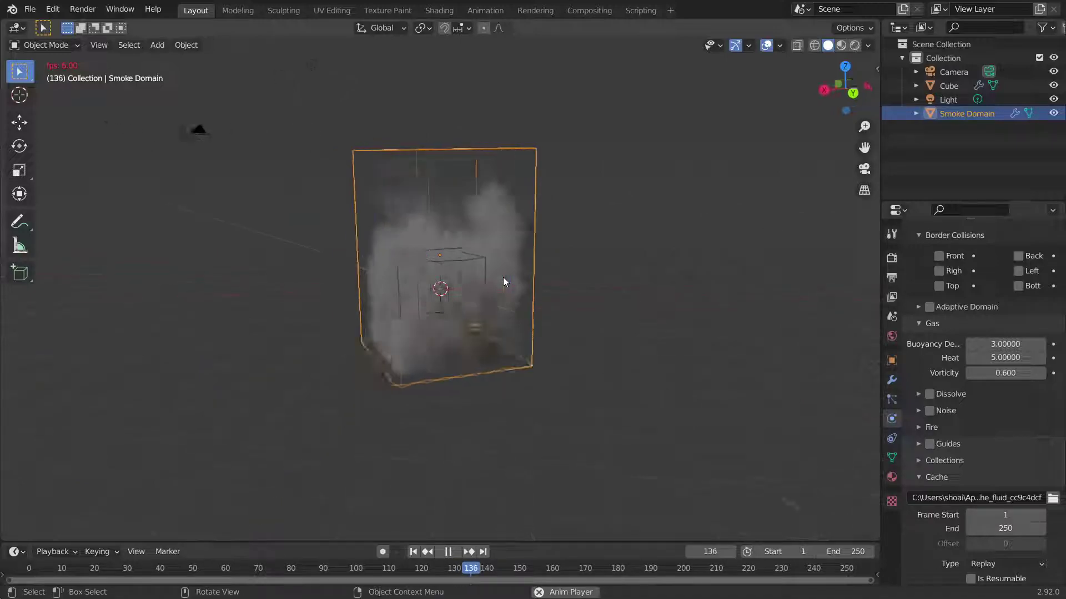
{"action": "scroll", "coordinate": [503, 278], "scroll_direction": "left", "scroll_amount": 3}
{"action": "scroll", "coordinate": [503, 278], "scroll_direction": "left", "scroll_amount": 3}
{"action": "scroll", "coordinate": [502, 278], "scroll_direction": "left", "scroll_amount": 3}
{"action": "scroll", "coordinate": [503, 277], "scroll_direction": "left", "scroll_amount": 3}
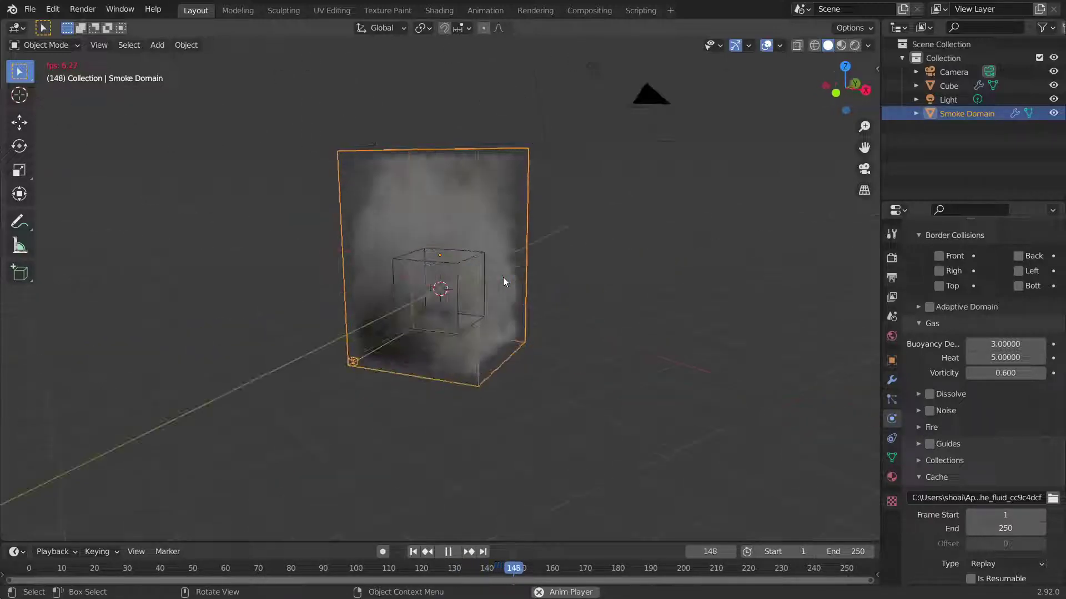
{"action": "scroll", "coordinate": [503, 277], "scroll_direction": "left", "scroll_amount": 3}
{"action": "scroll", "coordinate": [503, 278], "scroll_direction": "left", "scroll_amount": 3}
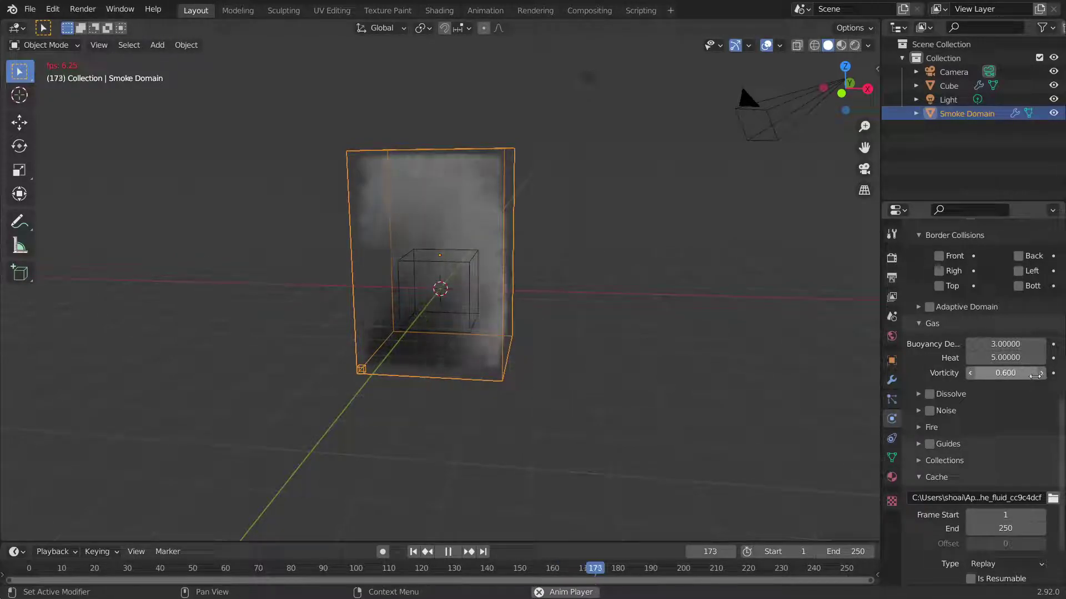
{"action": "scroll", "coordinate": [970, 372], "scroll_direction": "down", "scroll_amount": 2, "text": "ctrl"}
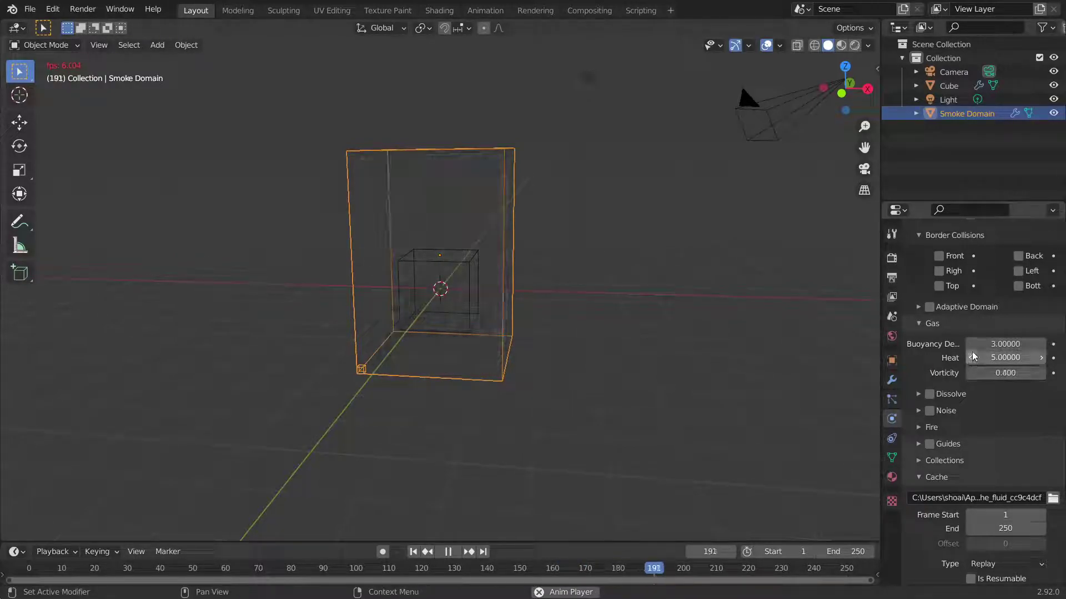
Change the domain's Heat to 3, replay from the start and orbit to watch the smoke.
{"action": "double_click", "coordinate": [992, 358]}
{"action": "key", "text": "BackSpace"}
{"action": "key", "text": "BackSpace"}
{"action": "key", "text": "BackSpace"}
{"action": "type", "text": "3"}
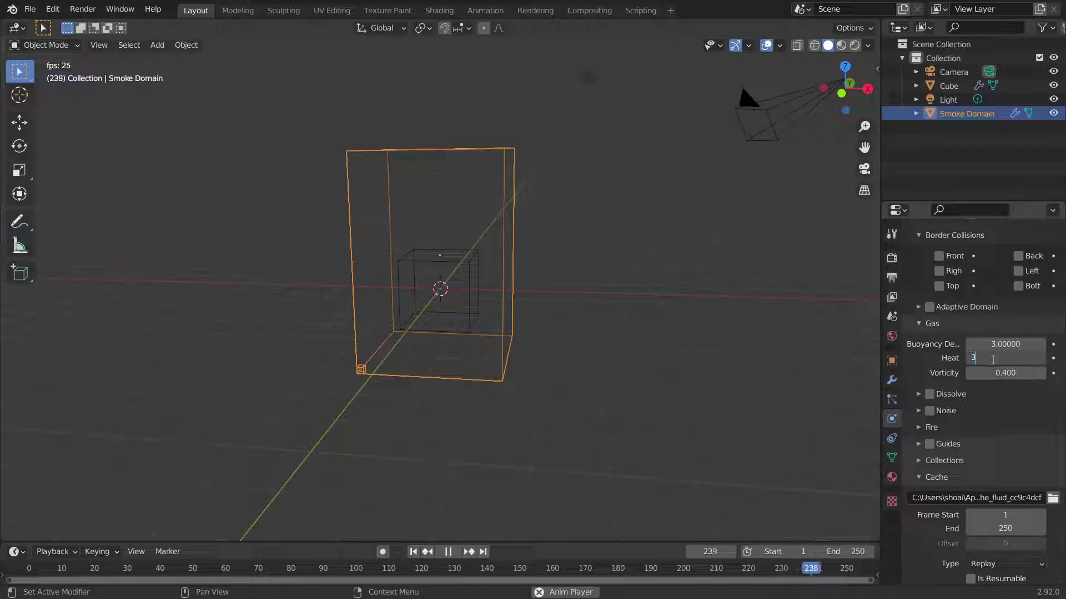
{"action": "key", "text": "Return"}
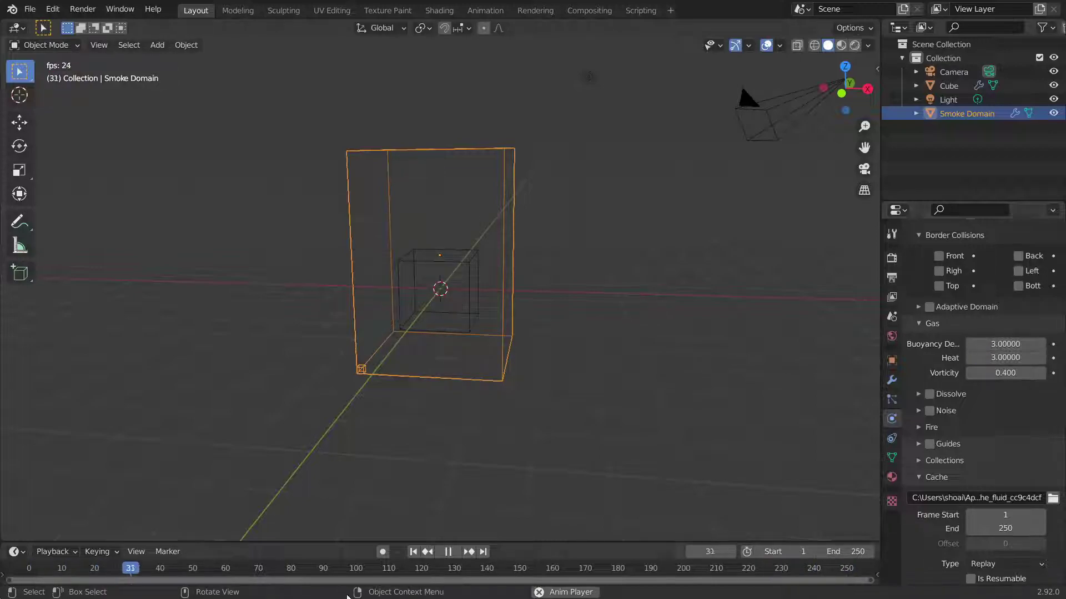
{"action": "left_click", "coordinate": [416, 554]}
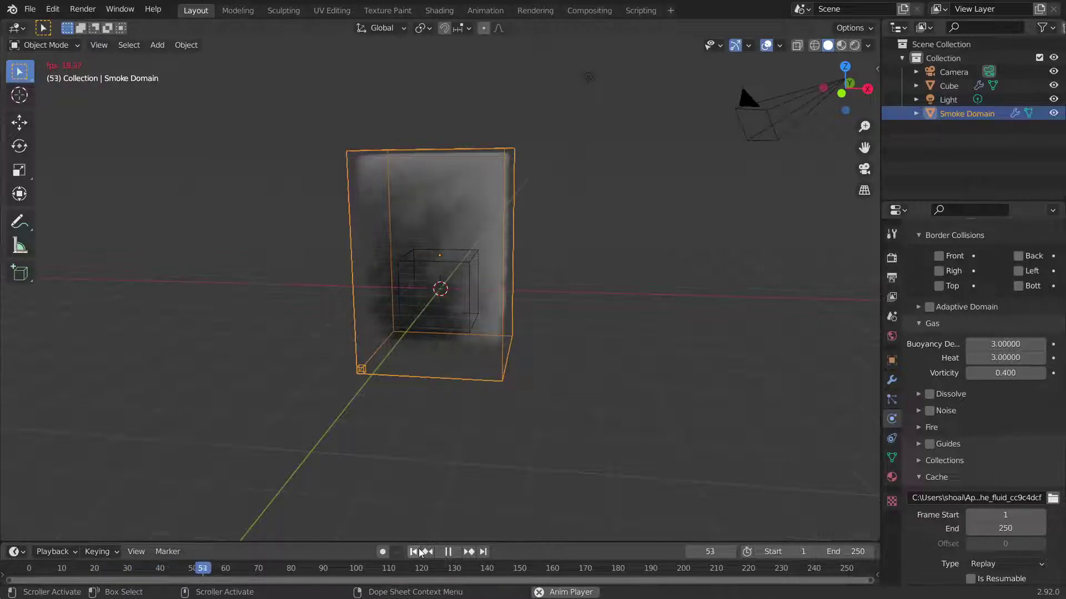
{"action": "left_click", "coordinate": [378, 404]}
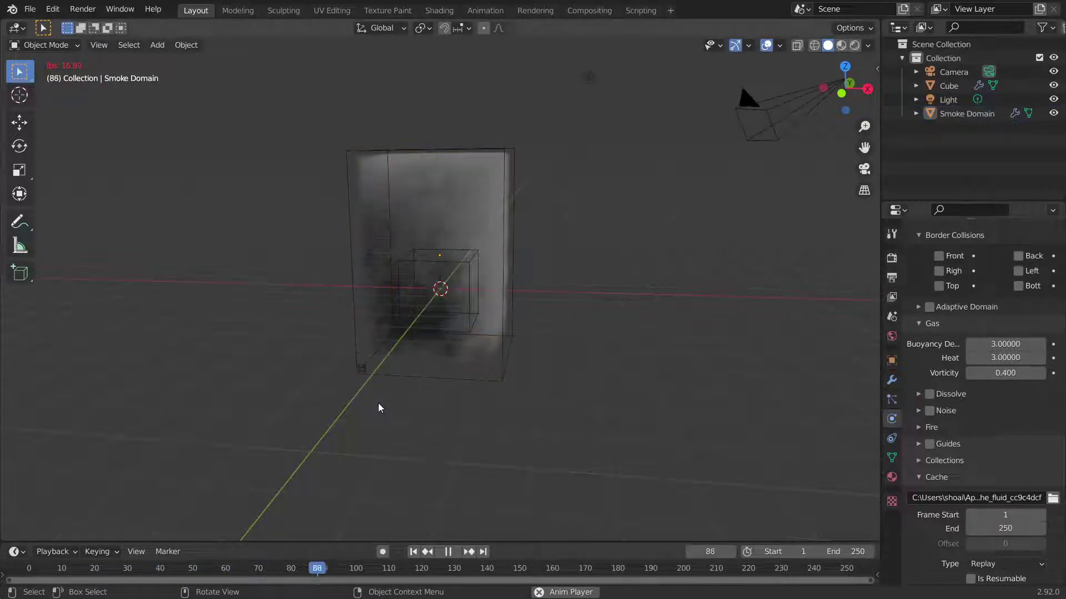
{"action": "middle_click_drag", "start_coordinate": [378, 404], "coordinate": [378, 408]}
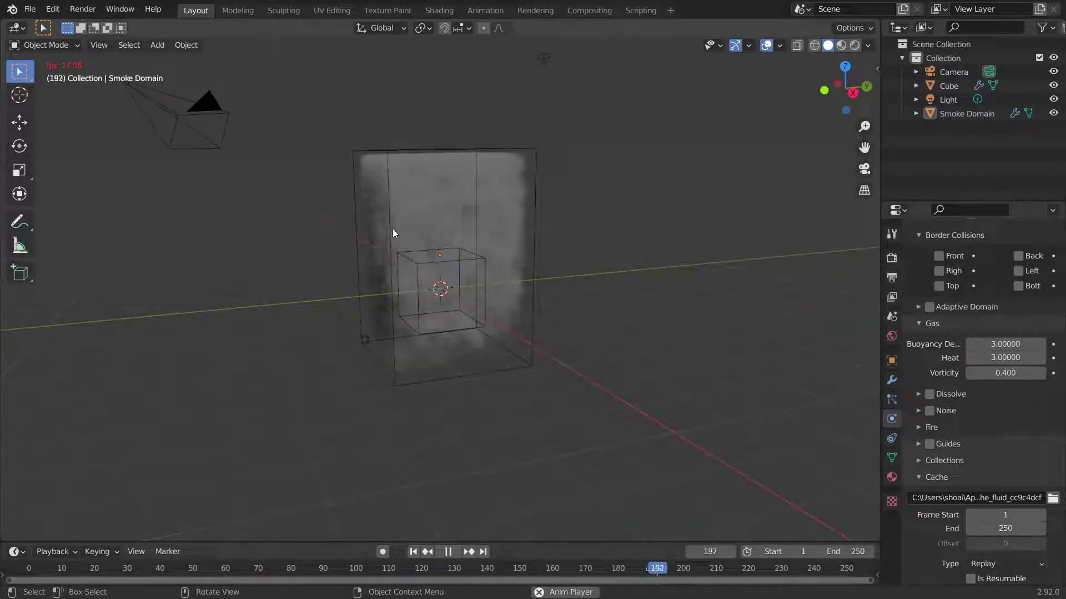
Scale up the Smoke Domain box, then orbit and zoom to see the whole domain.
{"action": "left_click", "coordinate": [396, 157]}
{"action": "key", "text": "s"}
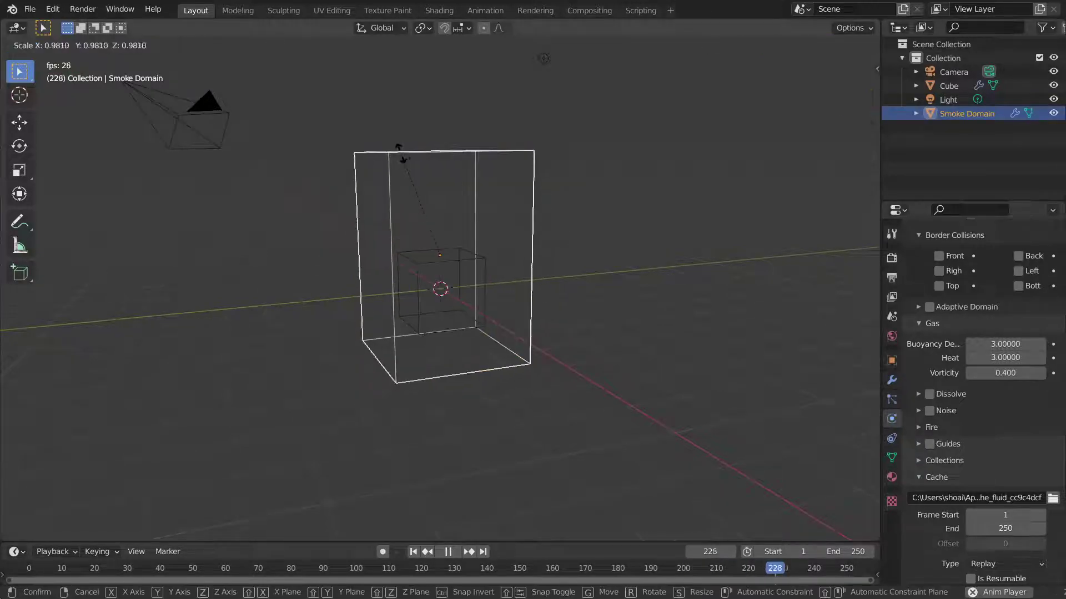
{"action": "left_click", "coordinate": [465, 525]}
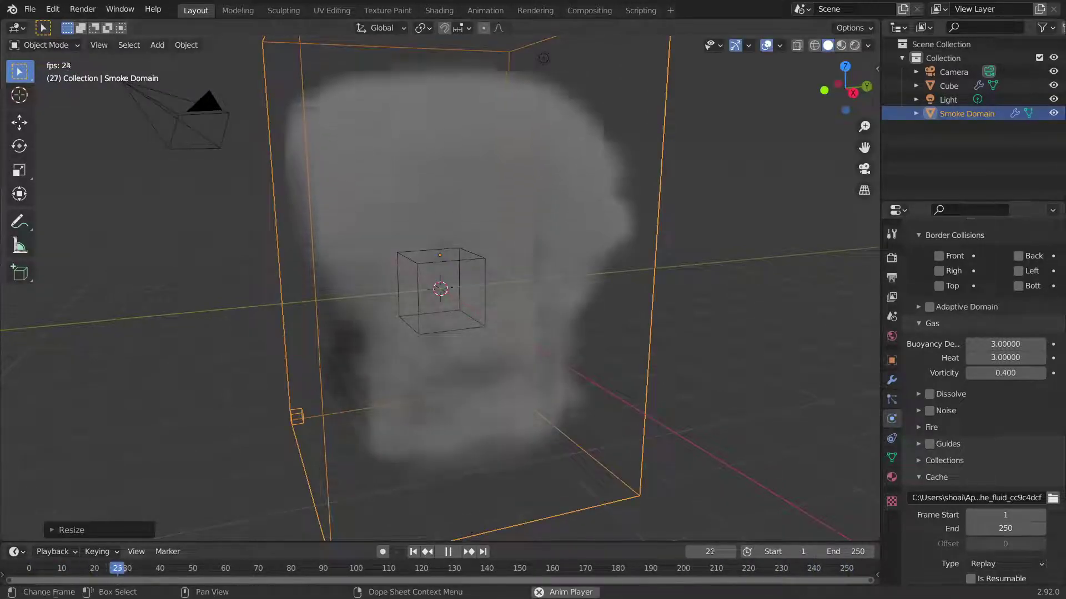
{"action": "middle_click_drag", "start_coordinate": [361, 340], "coordinate": [476, 332]}
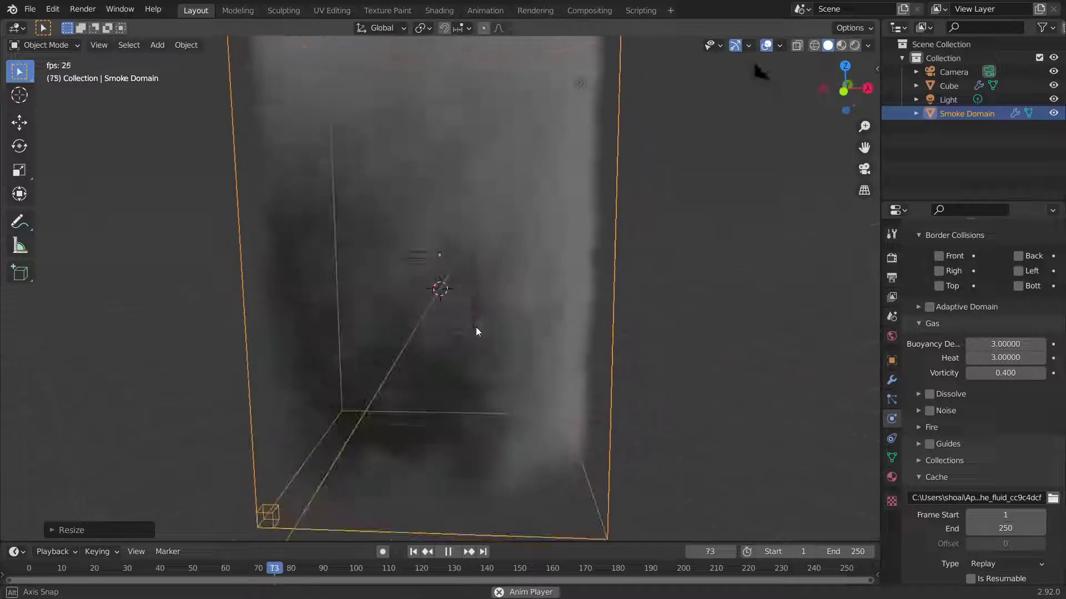
{"action": "scroll", "coordinate": [476, 332], "scroll_direction": "up", "scroll_amount": 3}
{"action": "scroll", "coordinate": [476, 332], "scroll_direction": "up", "scroll_amount": 3}
{"action": "scroll", "coordinate": [475, 327], "scroll_direction": "up", "scroll_amount": 2}
{"action": "scroll", "coordinate": [495, 333], "scroll_direction": "down", "scroll_amount": 3}
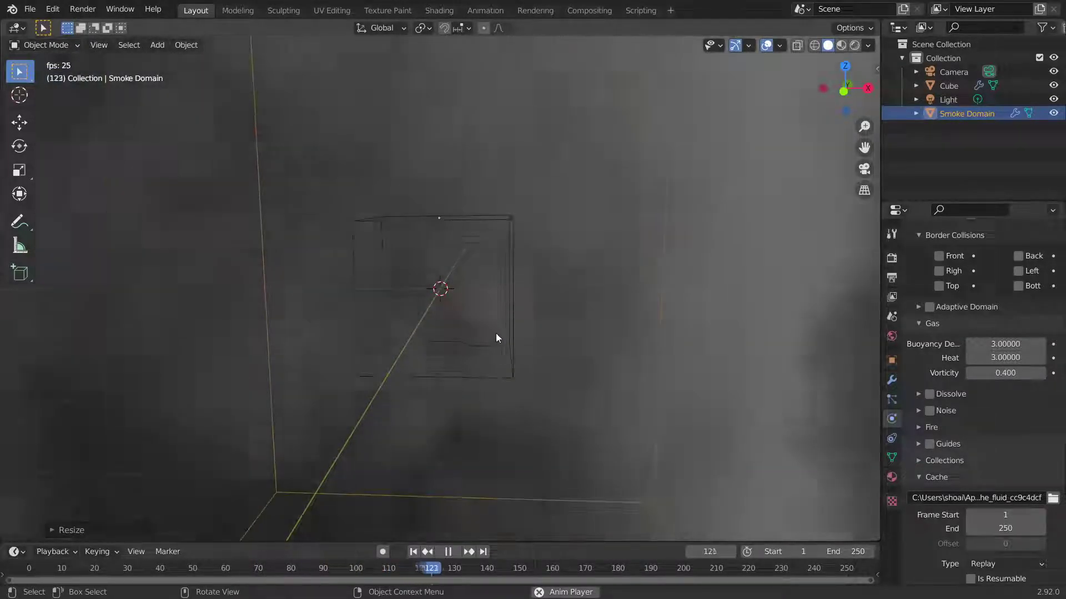
{"action": "scroll", "coordinate": [498, 335], "scroll_direction": "down", "scroll_amount": 4}
{"action": "middle_click_drag", "start_coordinate": [498, 334], "coordinate": [599, 334]}
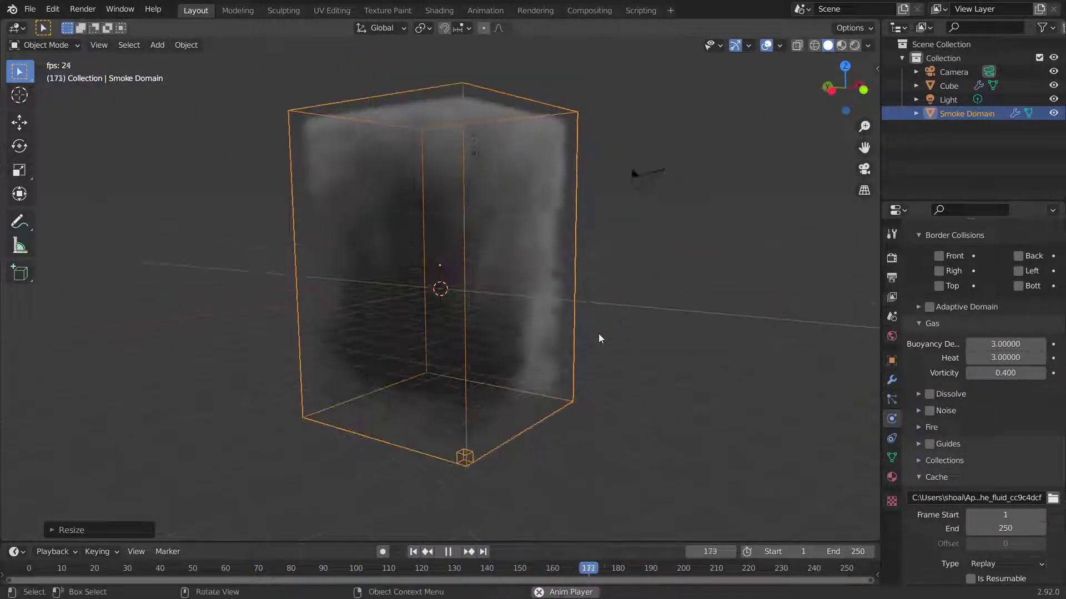
View the emitting smoke through the scene camera, zoomed out to frame it.
{"action": "left_click", "coordinate": [988, 74]}
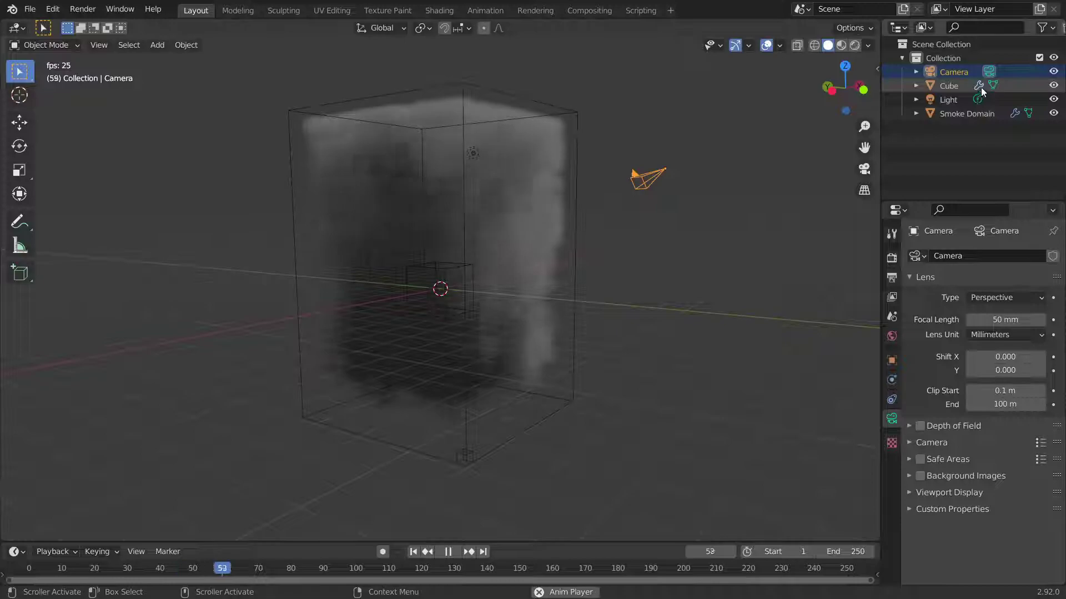
{"action": "left_click", "coordinate": [676, 214]}
{"action": "key", "text": "KP_0"}
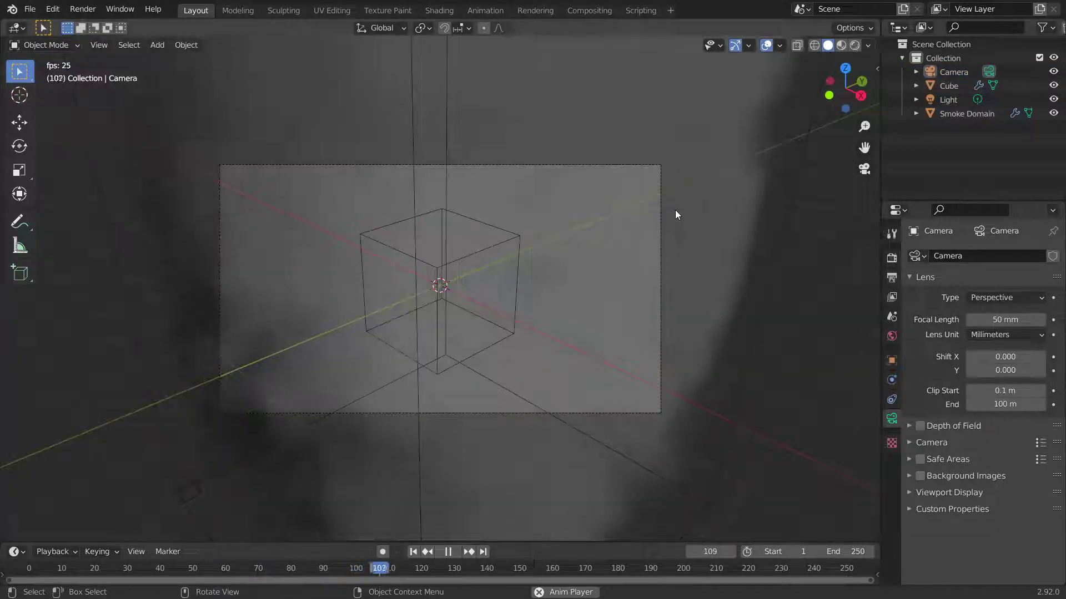
{"action": "scroll", "coordinate": [675, 211], "scroll_direction": "down", "scroll_amount": 3}
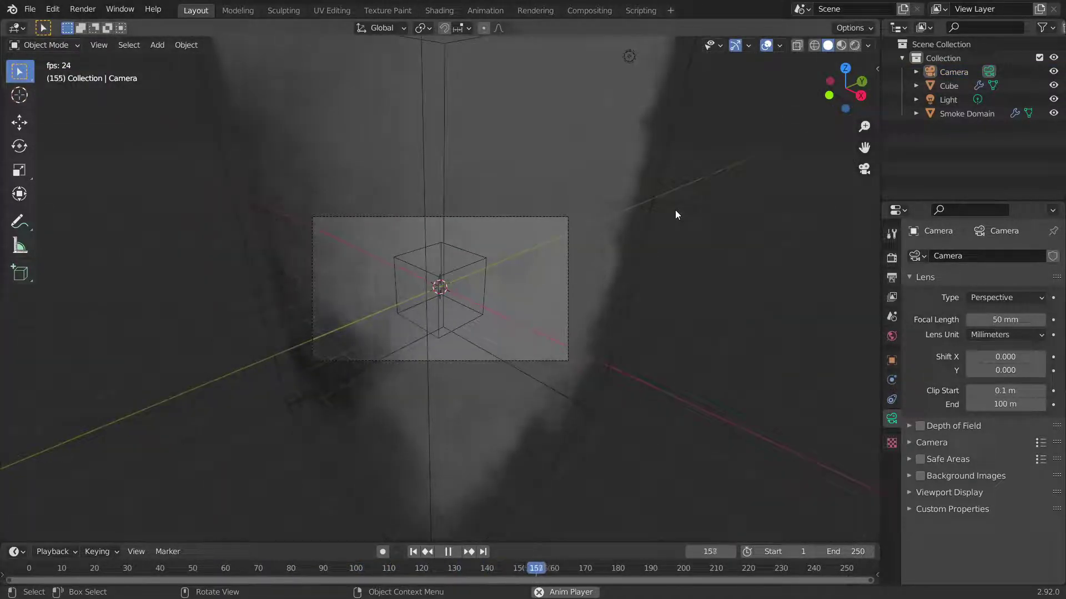
Return to the free perspective view and stop the smoke playback at frame 66.
{"action": "left_click", "coordinate": [611, 352]}
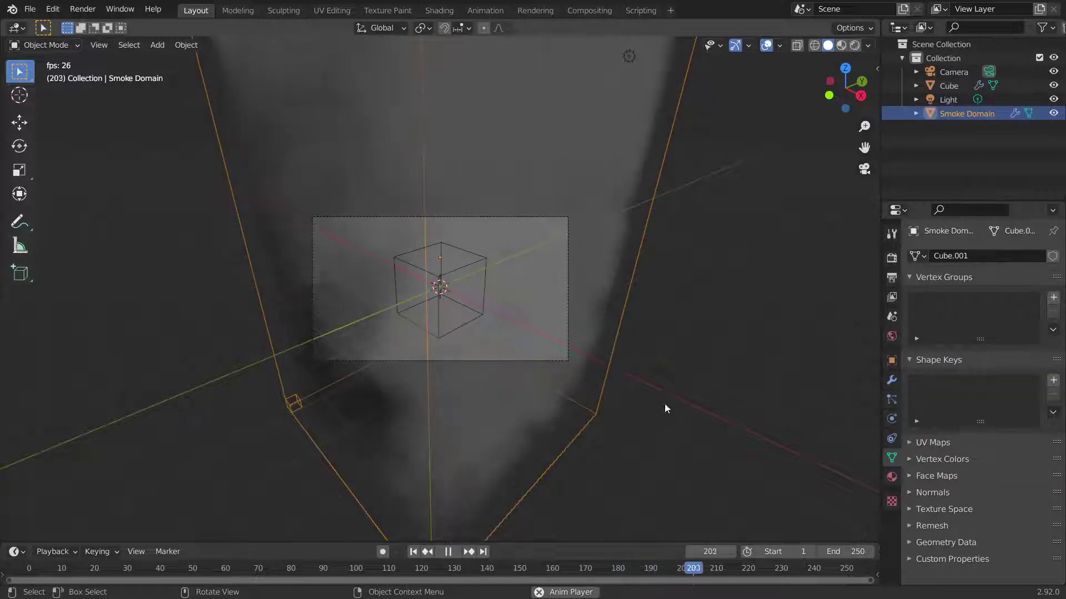
{"action": "left_click", "coordinate": [683, 411]}
{"action": "key", "text": "KP_0"}
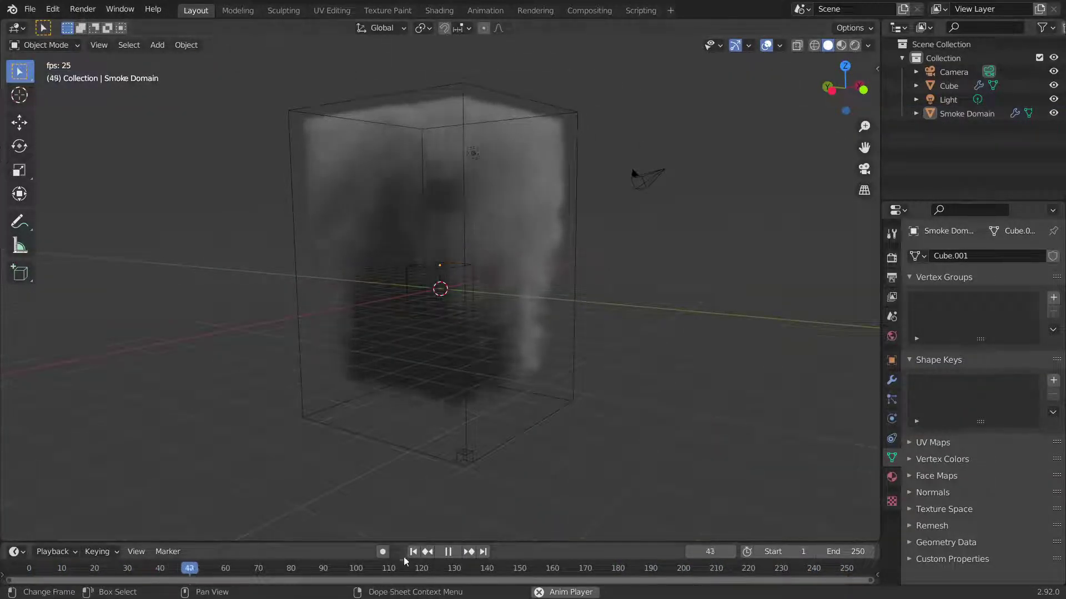
{"action": "left_click", "coordinate": [448, 552]}
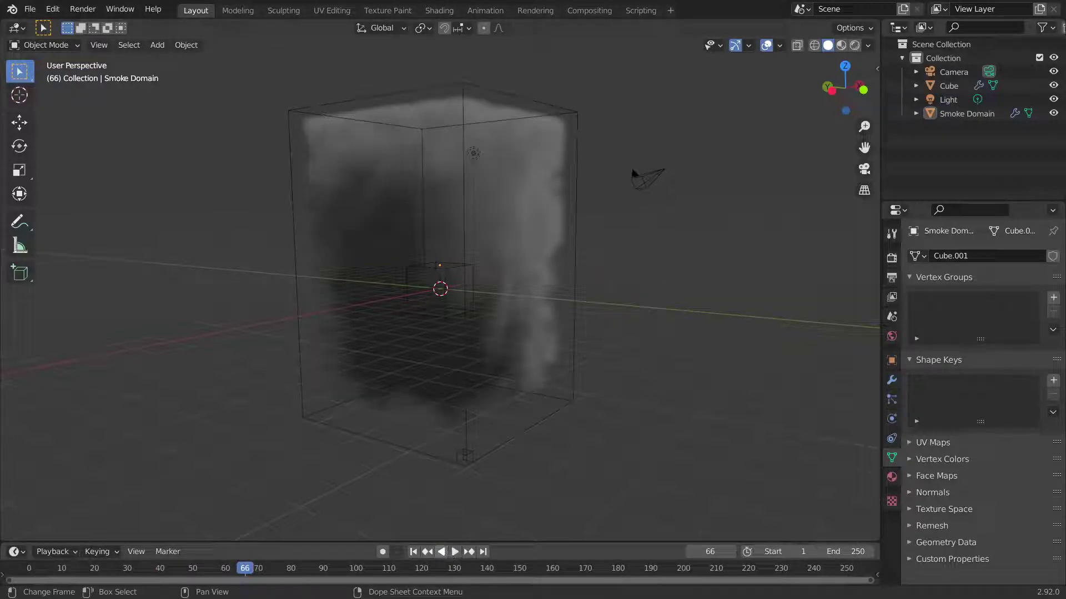